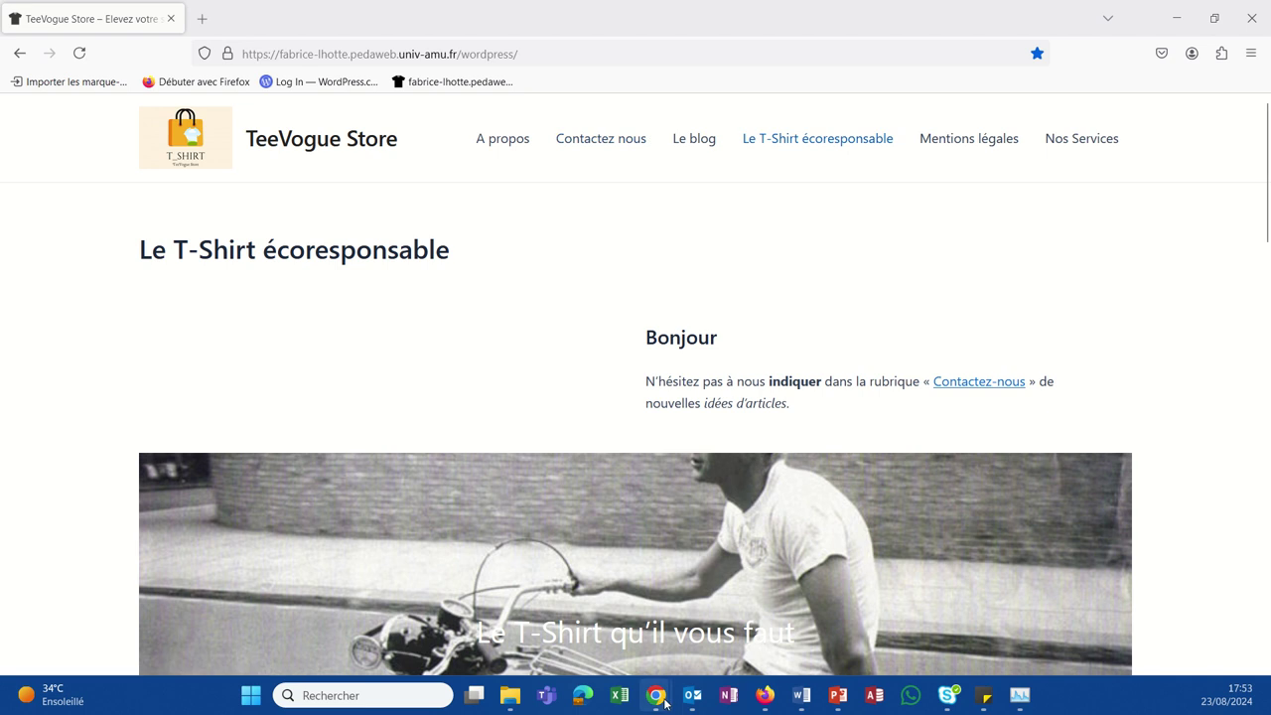
# Switch to the WordPress administration in Chrome and open the site's menu management page.
pyautogui.moveTo(666, 703)
pyautogui.click(706, 656)
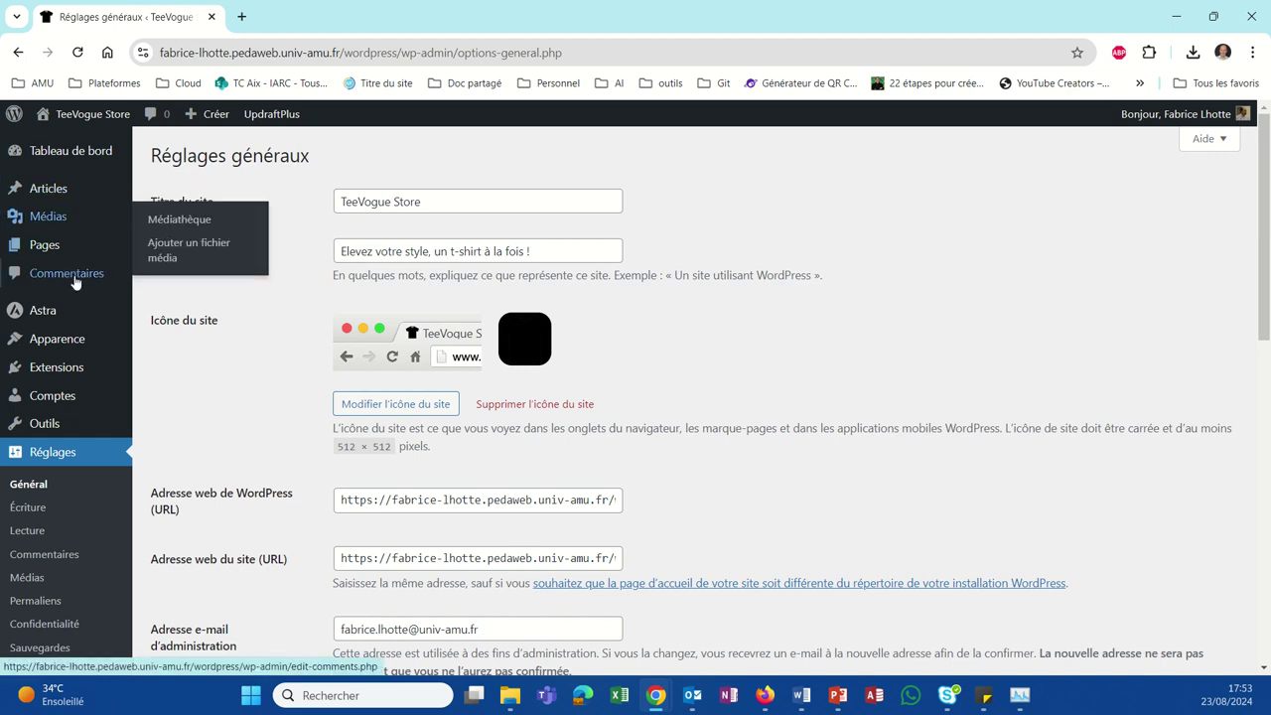
pyautogui.moveTo(50, 375)
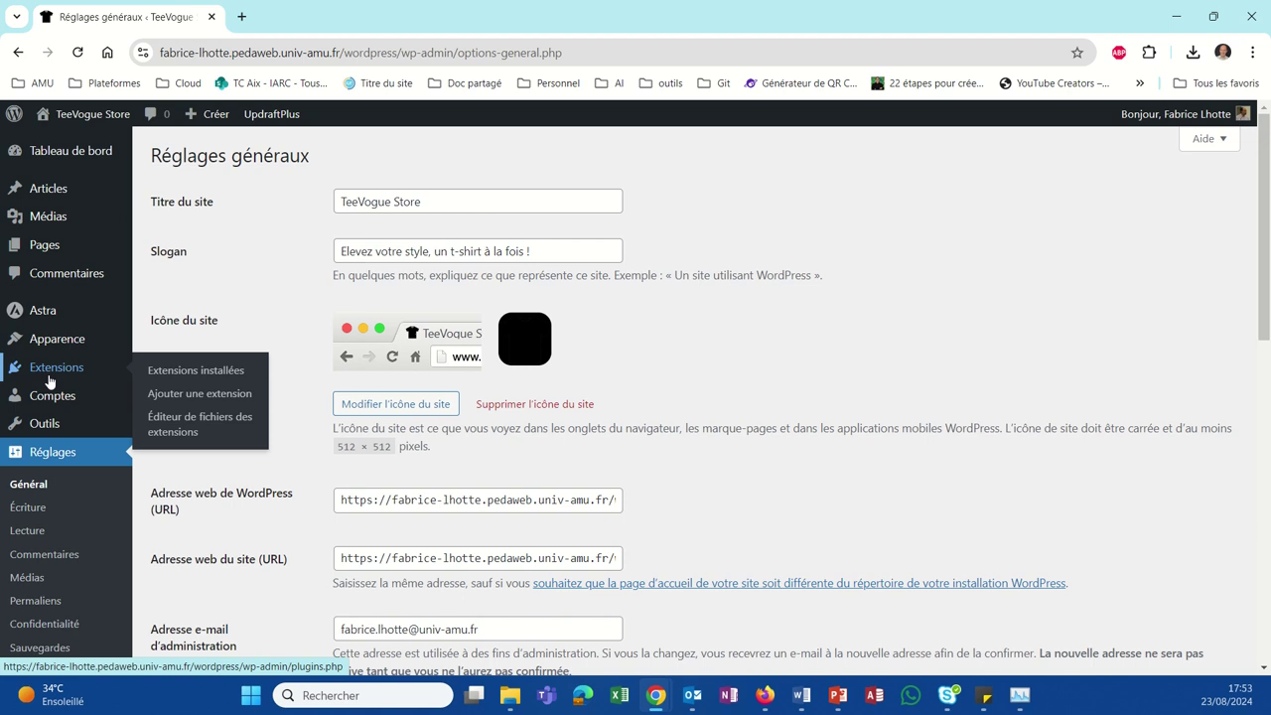
pyautogui.moveTo(40, 340)
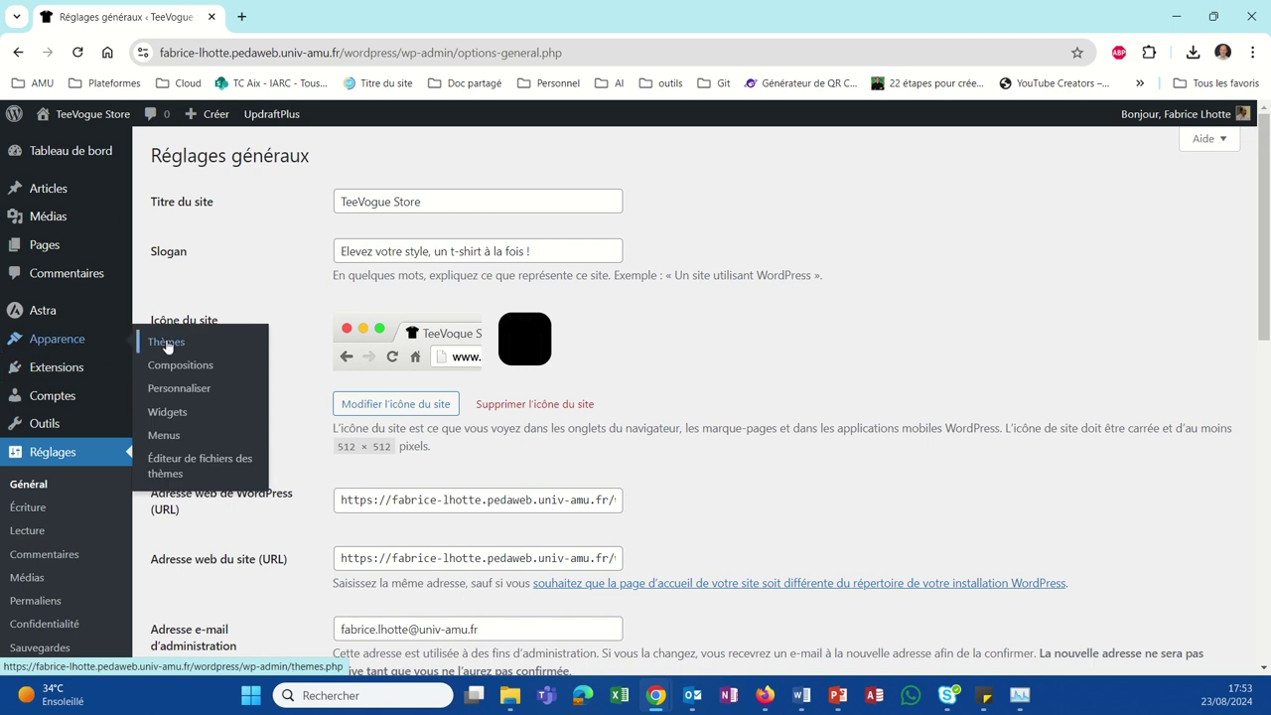
pyautogui.click(165, 437)
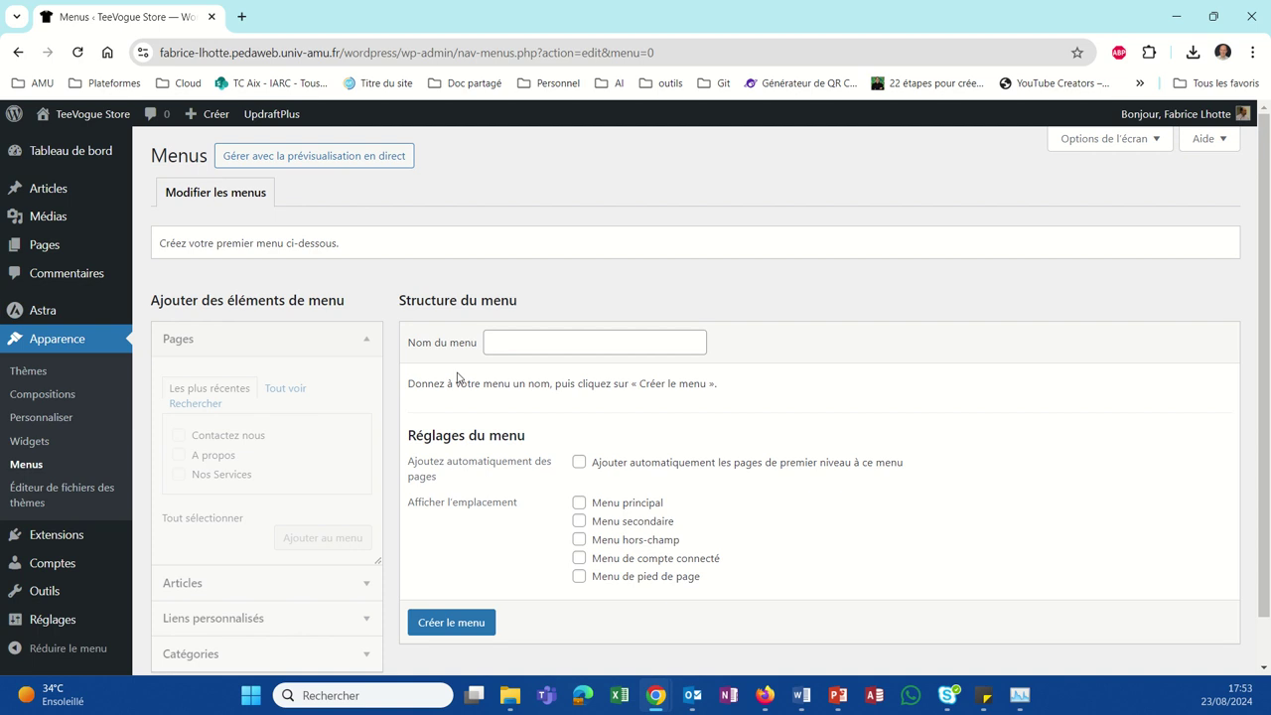
# Create a menu named menuprincipal and assign it to the Menu principal location.
pyautogui.click(500, 347)
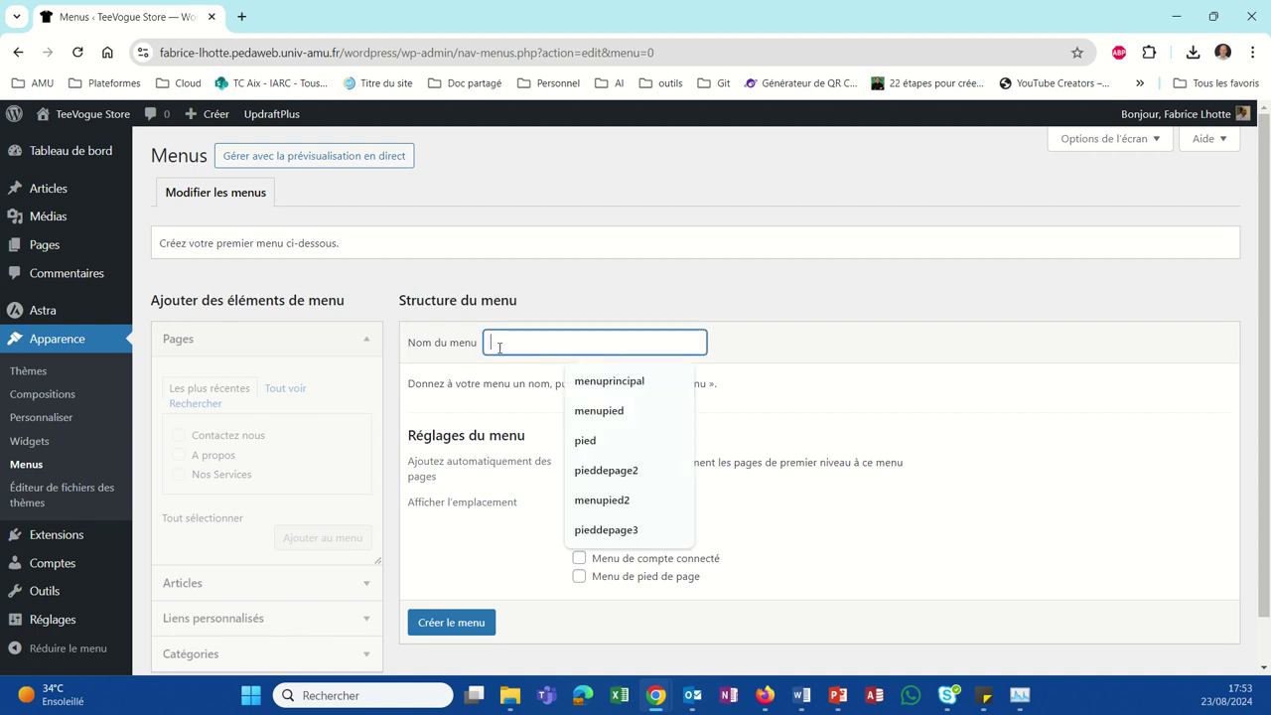
pyautogui.click(580, 383)
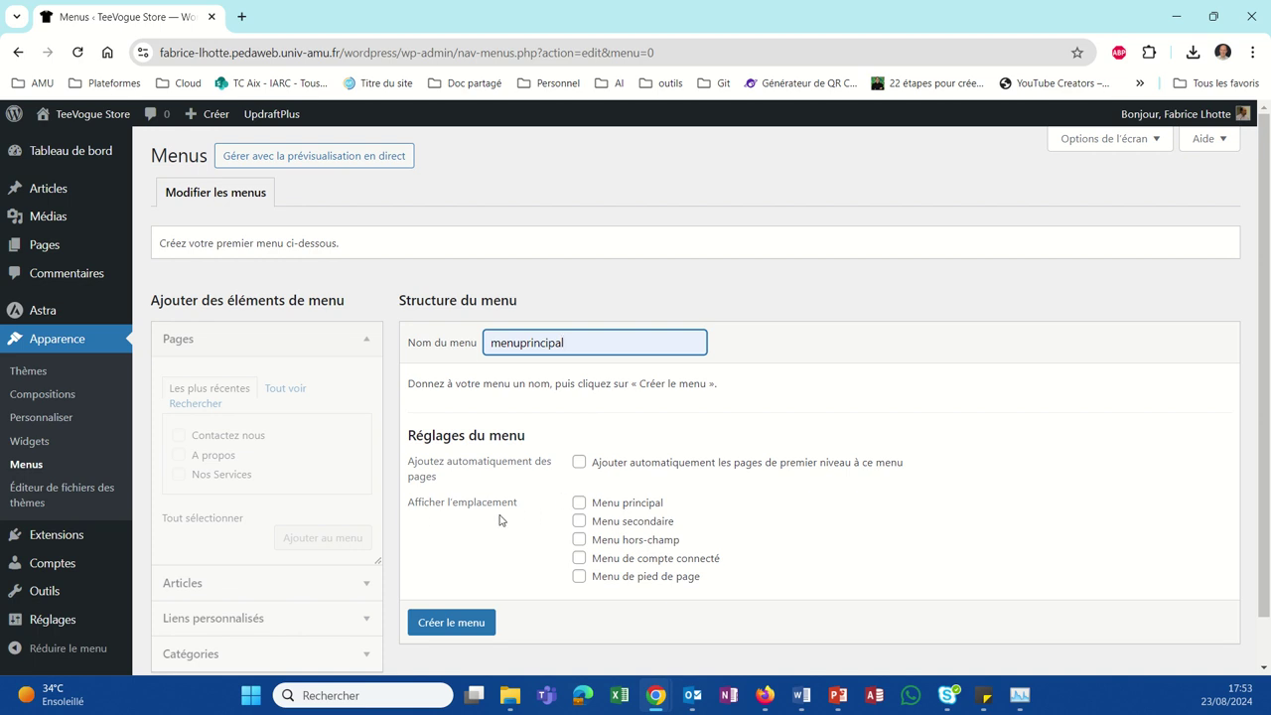
pyautogui.click(578, 503)
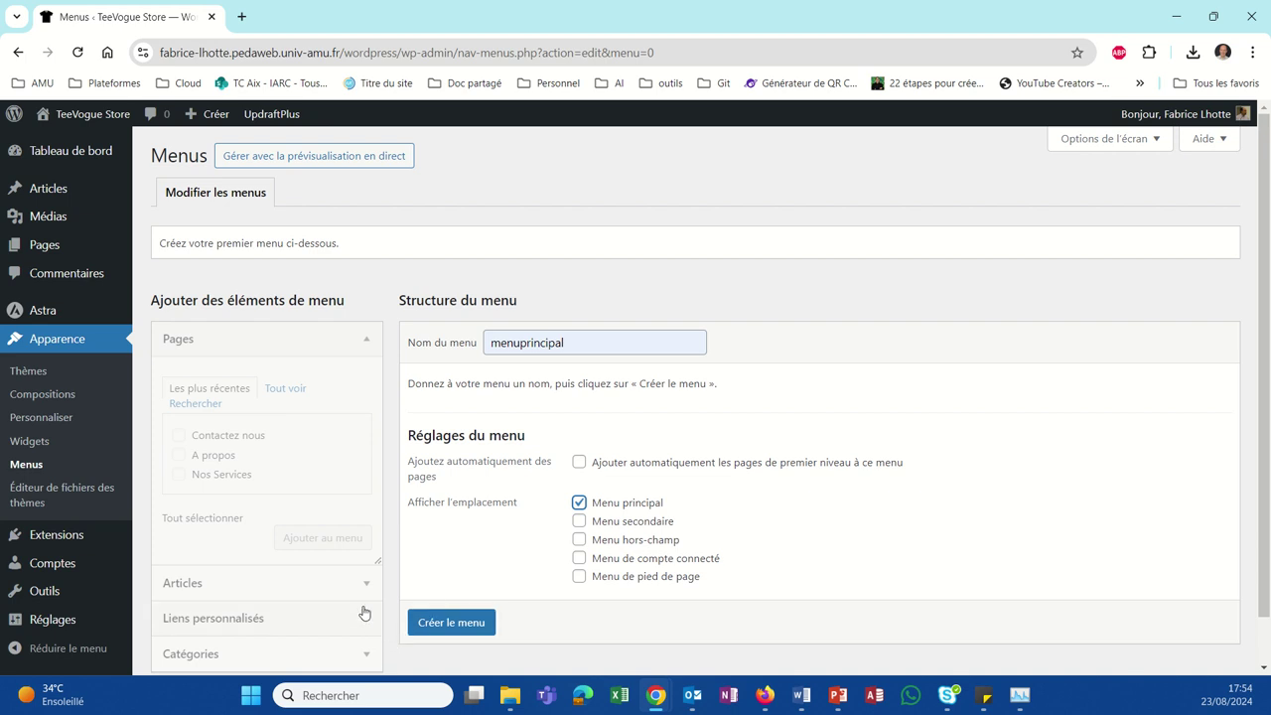
pyautogui.scroll(-1, 447, 624)
pyautogui.click(447, 624)
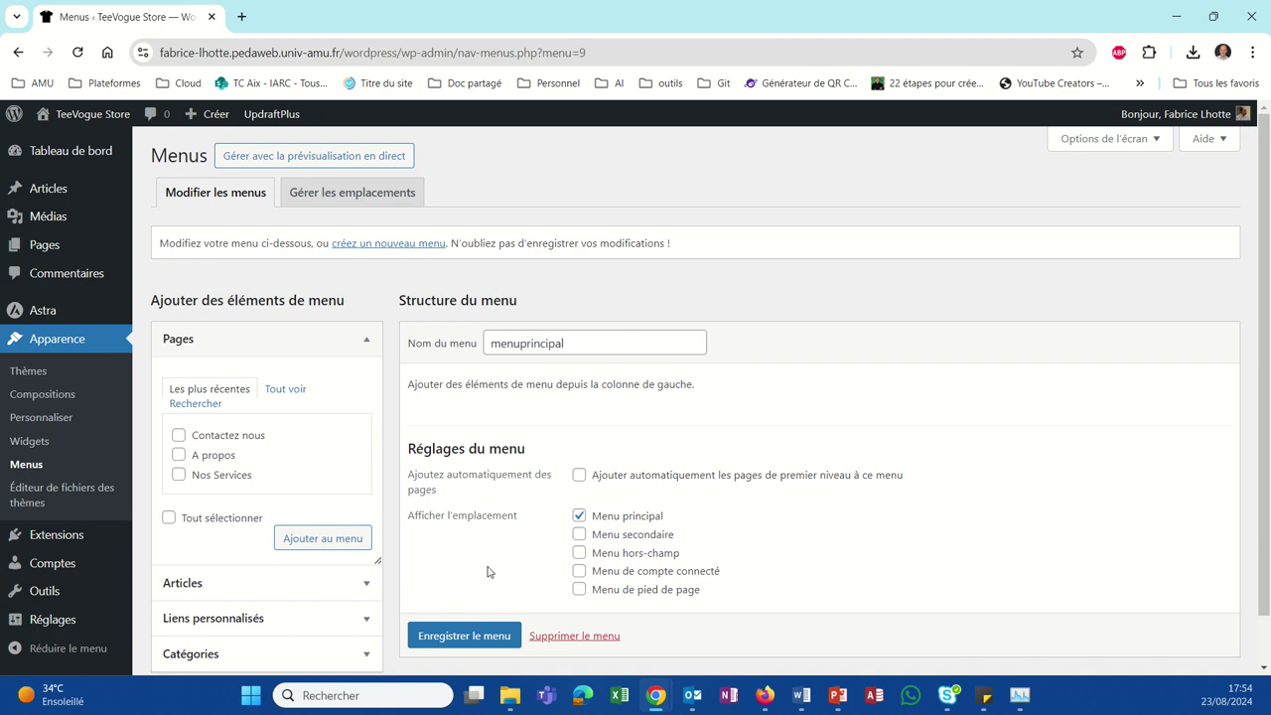
# Add the pages Le blog, A propos, Contactez nous and Nos Services to the menu, placing Nos Services first.
pyautogui.click(278, 393)
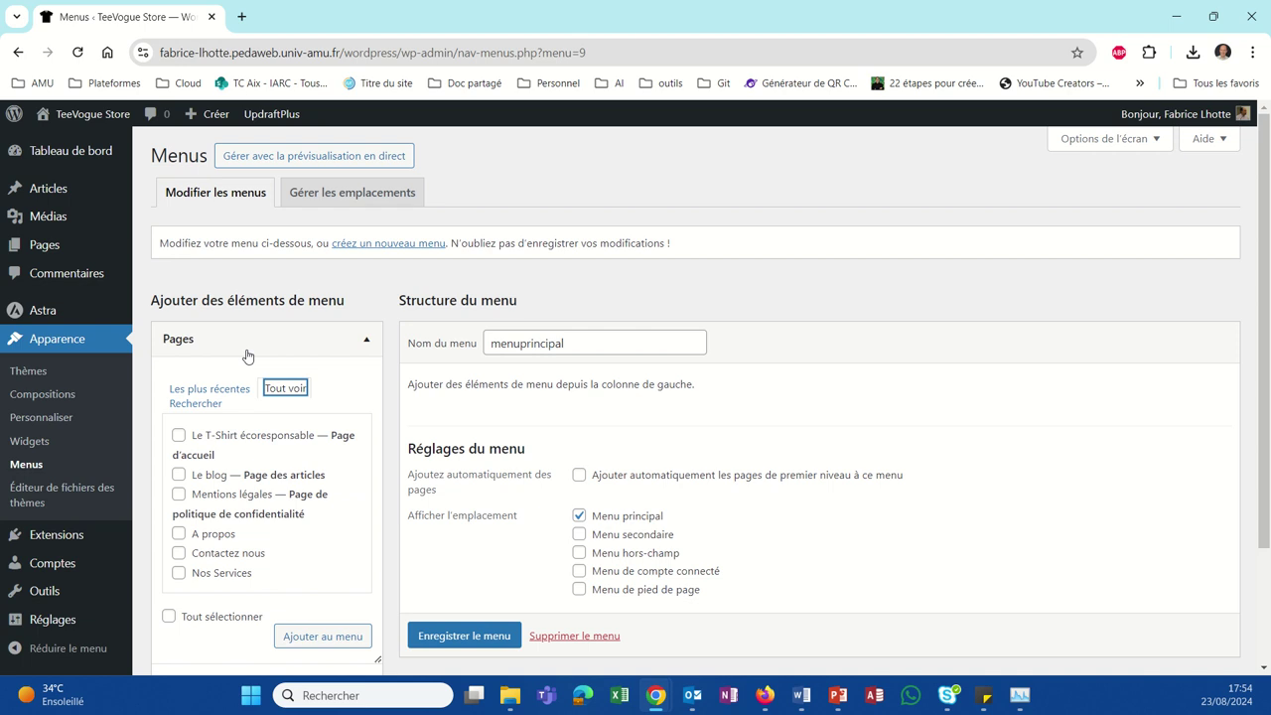
pyautogui.click(180, 476)
pyautogui.click(179, 574)
pyautogui.click(179, 535)
pyautogui.click(178, 553)
pyautogui.scroll(-1, 220, 502)
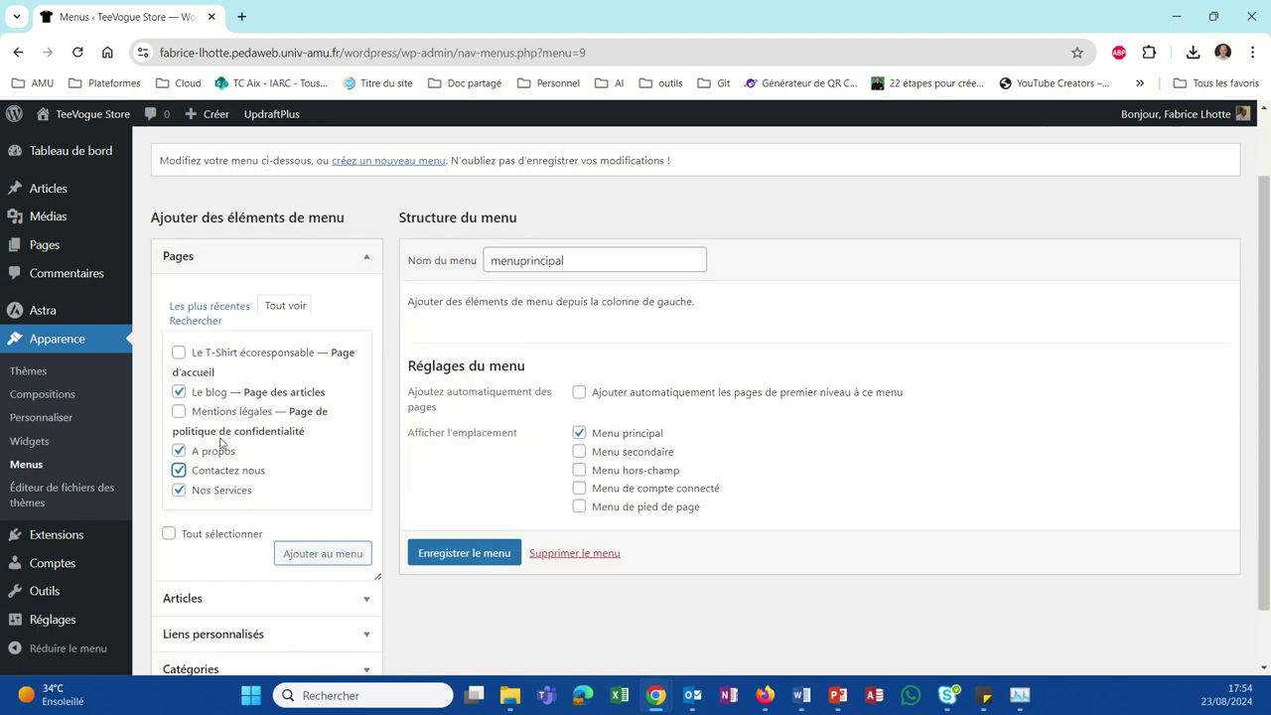
pyautogui.click(336, 555)
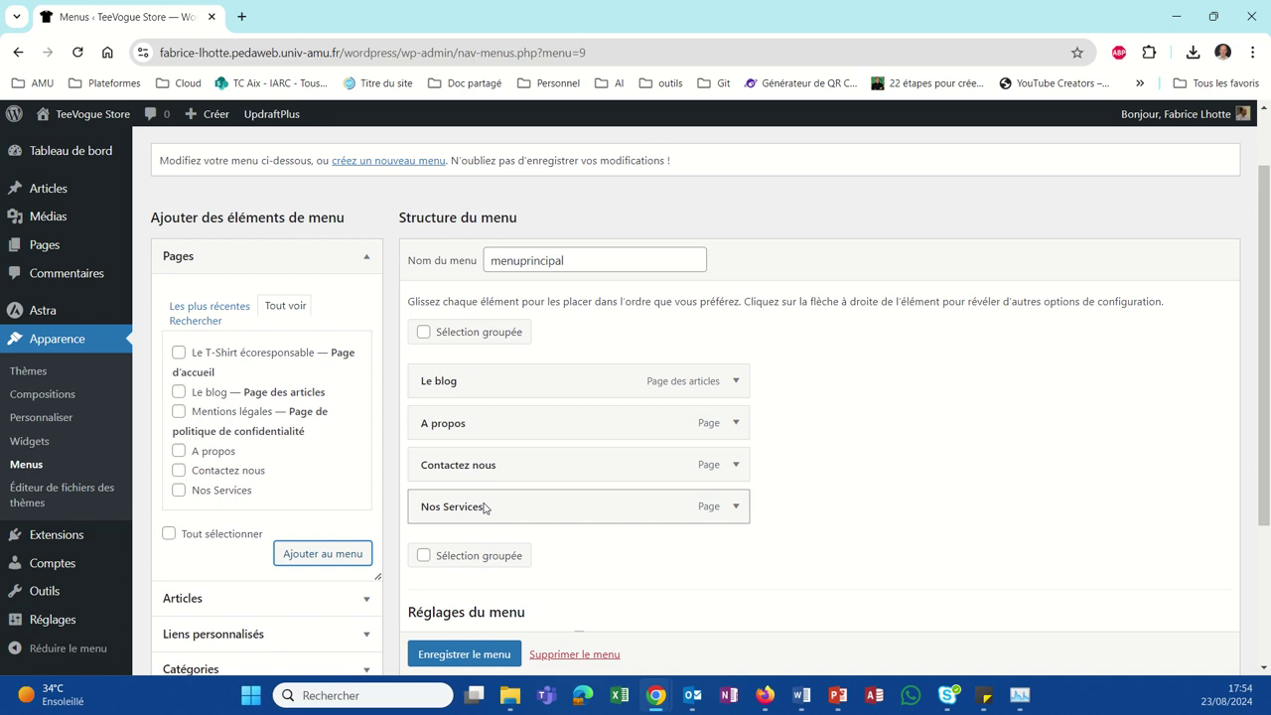
pyautogui.moveTo(484, 506); pyautogui.dragTo(485, 364)
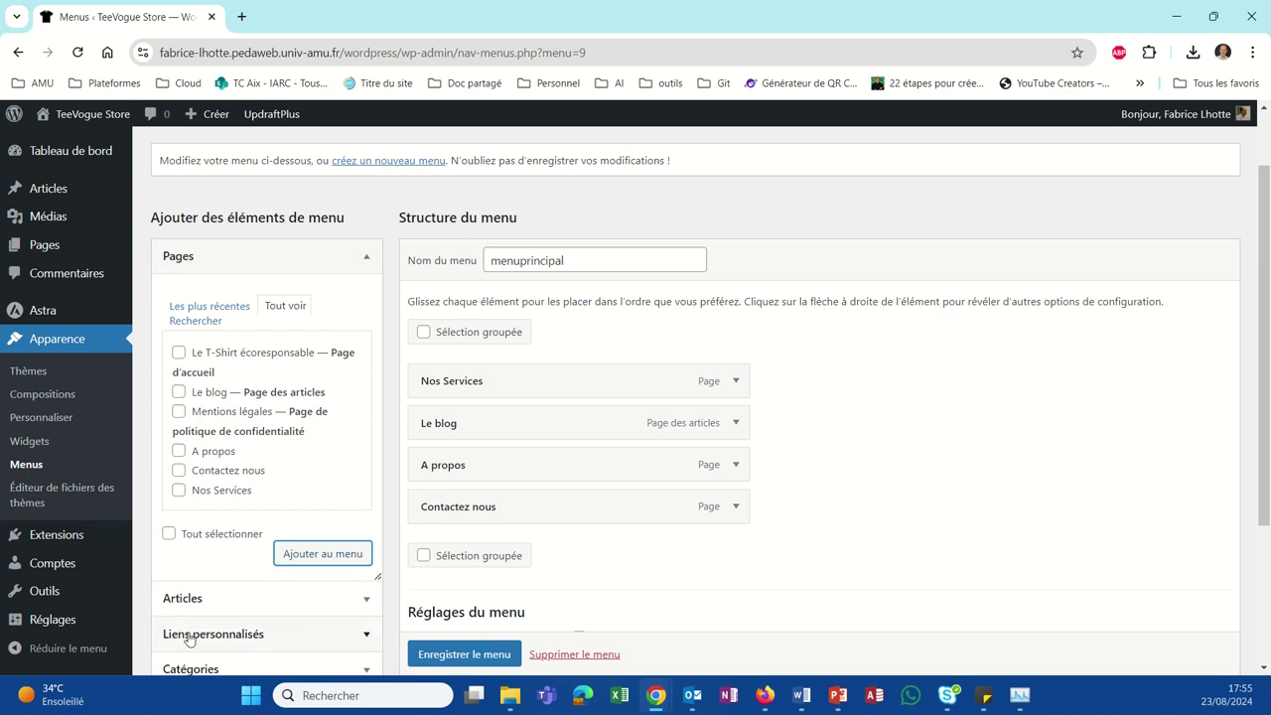
# Add the Culture and People categories to the menu as sub-items of Le blog.
pyautogui.scroll(-1, 188, 635)
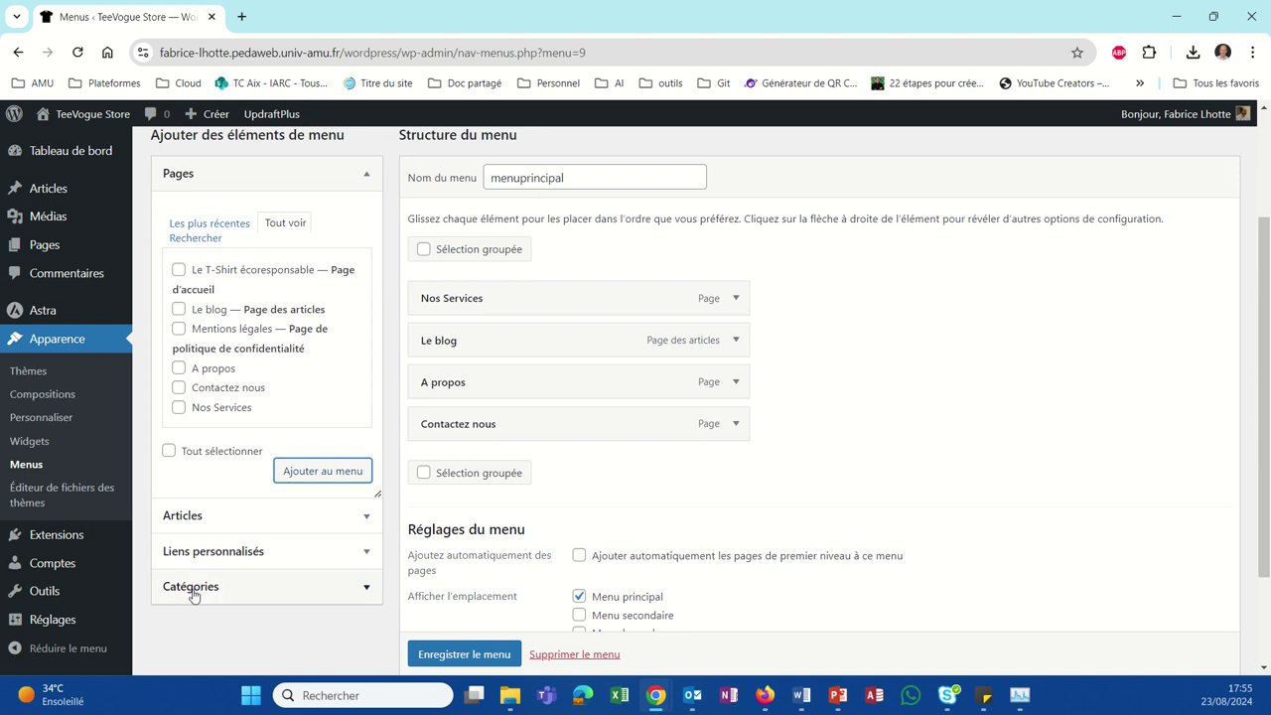
pyautogui.click(345, 594)
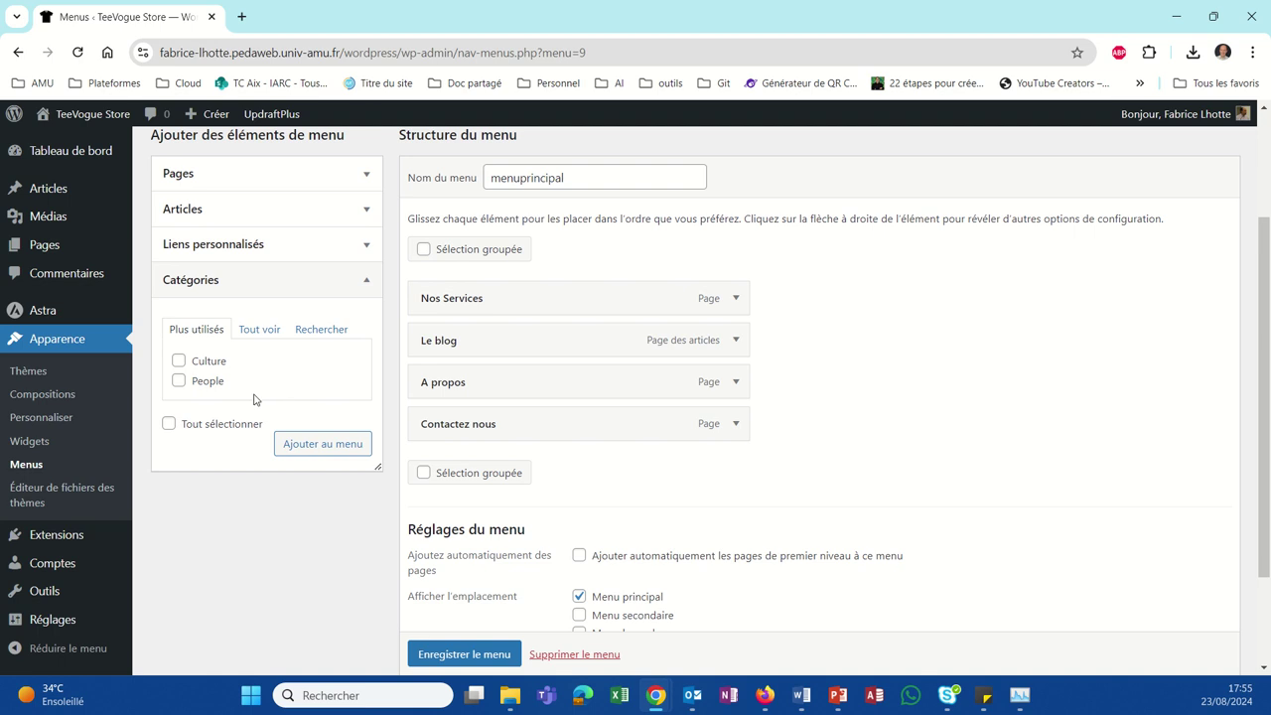
pyautogui.click(178, 361)
pyautogui.click(180, 387)
pyautogui.click(288, 448)
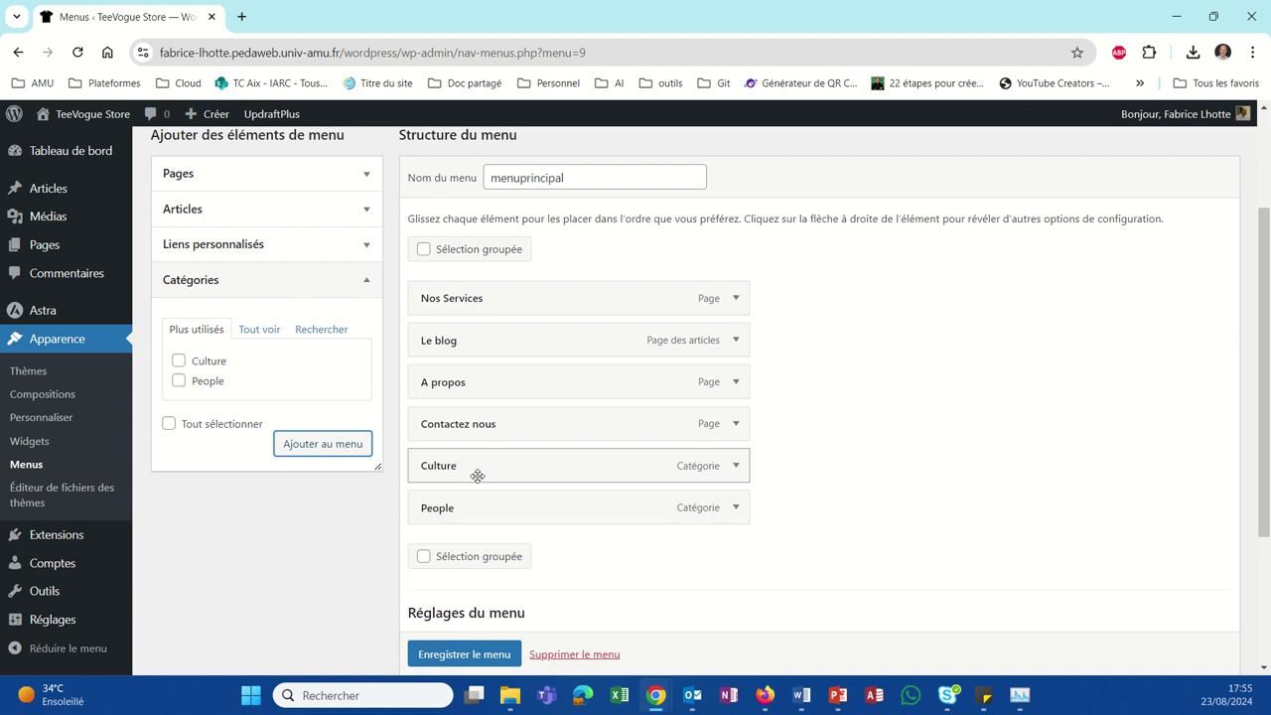
pyautogui.moveTo(477, 476); pyautogui.dragTo(439, 387)
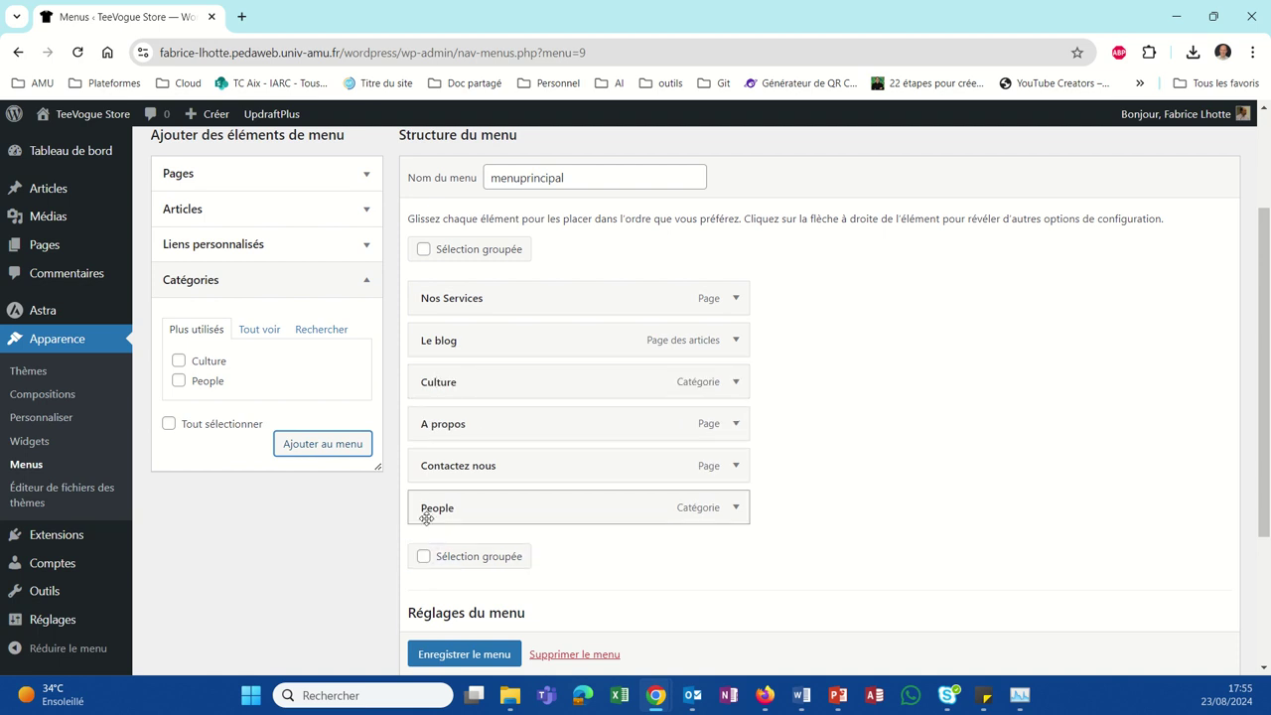
pyautogui.moveTo(426, 517); pyautogui.dragTo(457, 431)
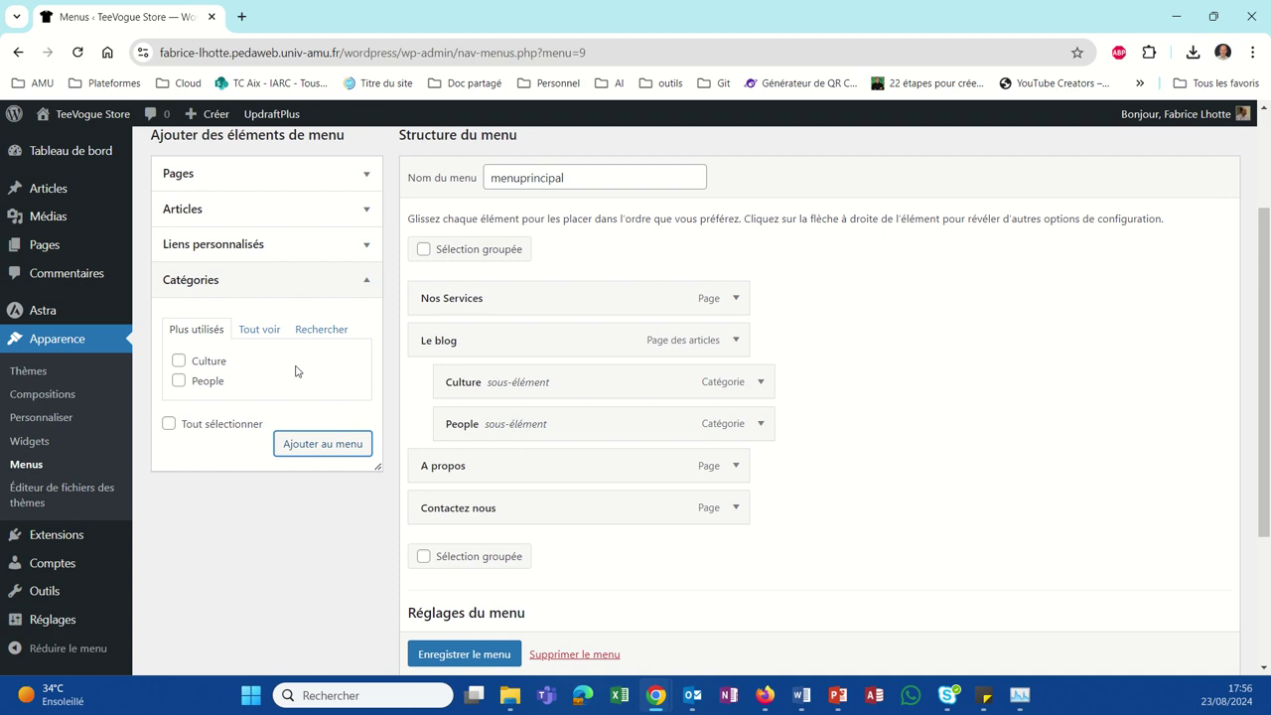
pyautogui.click(235, 252)
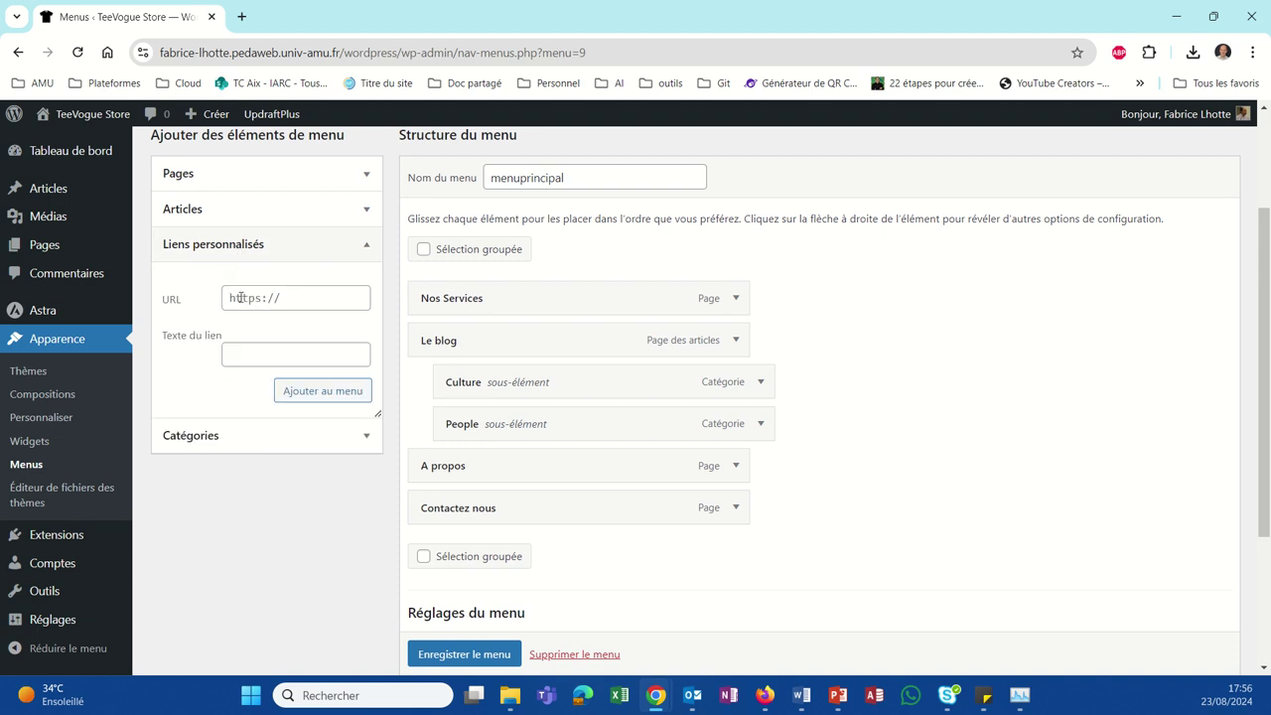
pyautogui.click(290, 303)
pyautogui.write('https://')
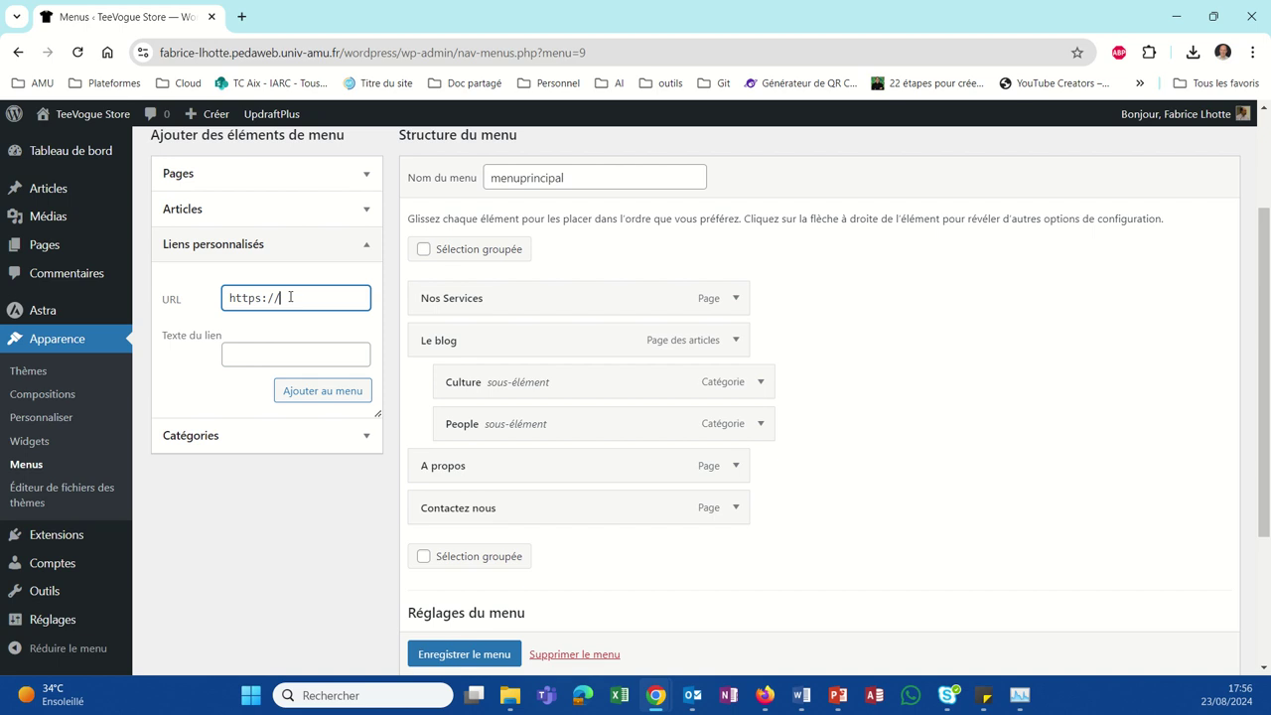
pyautogui.write('te')
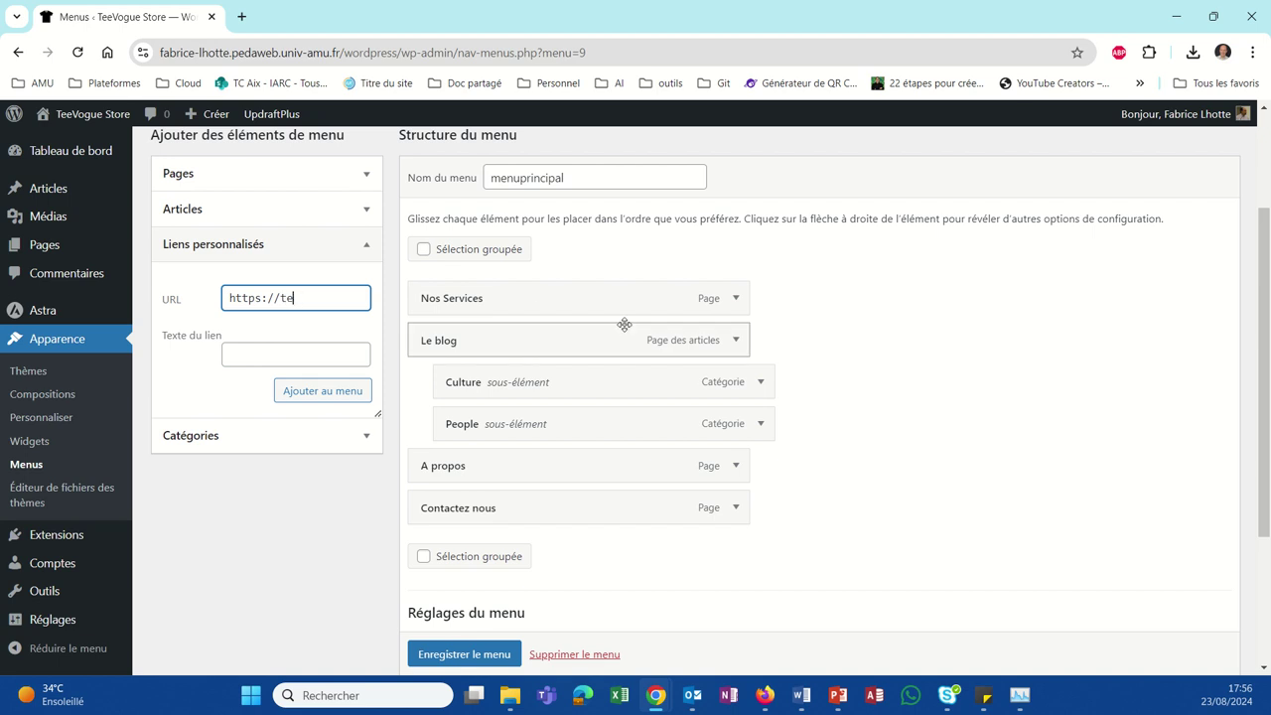
pyautogui.write('e-klub.com')
pyautogui.click(252, 355)
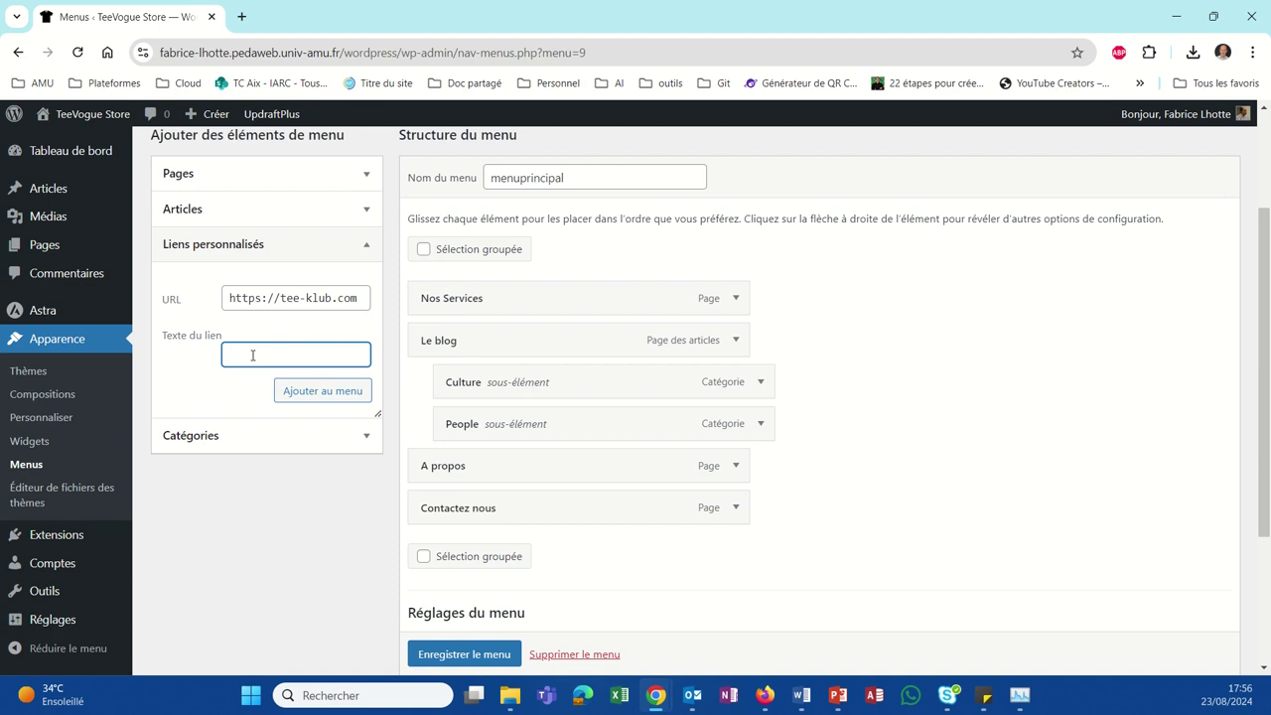
pyautogui.write('Tee-Klub')
pyautogui.click(312, 392)
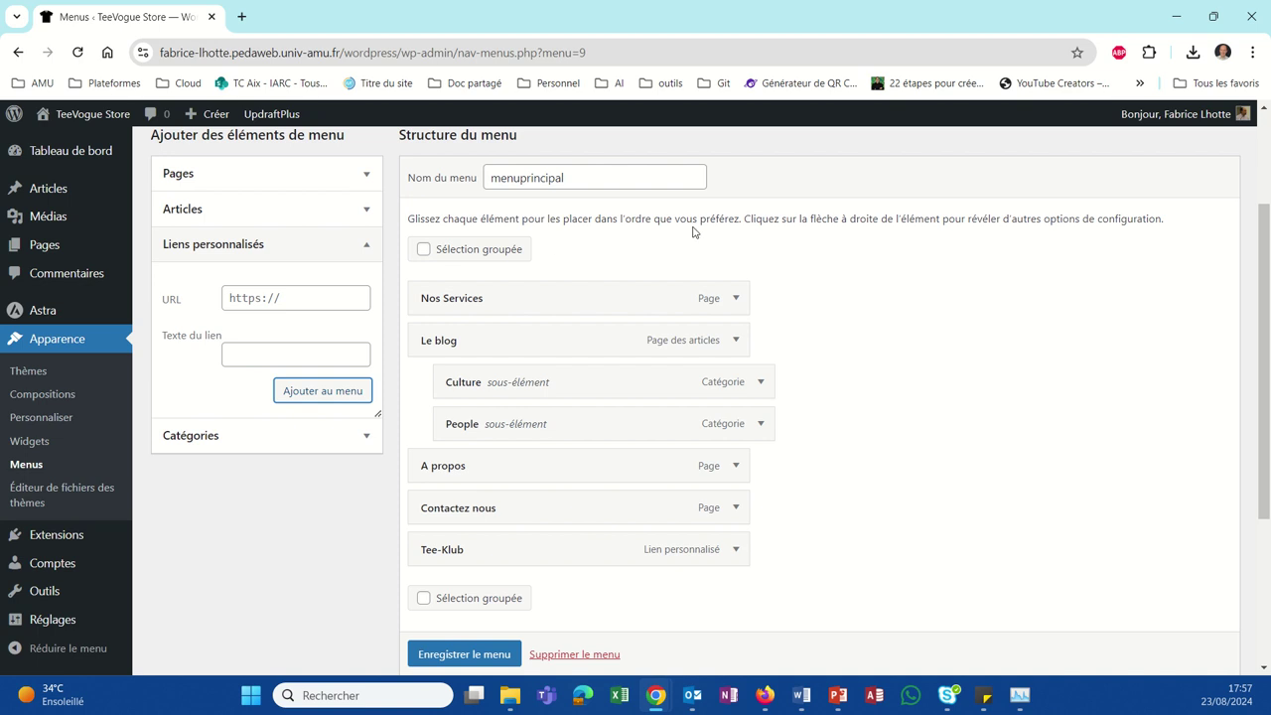
# Enable the advanced menu properties Attribut de titre and Cible du lien in the screen options.
pyautogui.scroll(1, 924, 406)
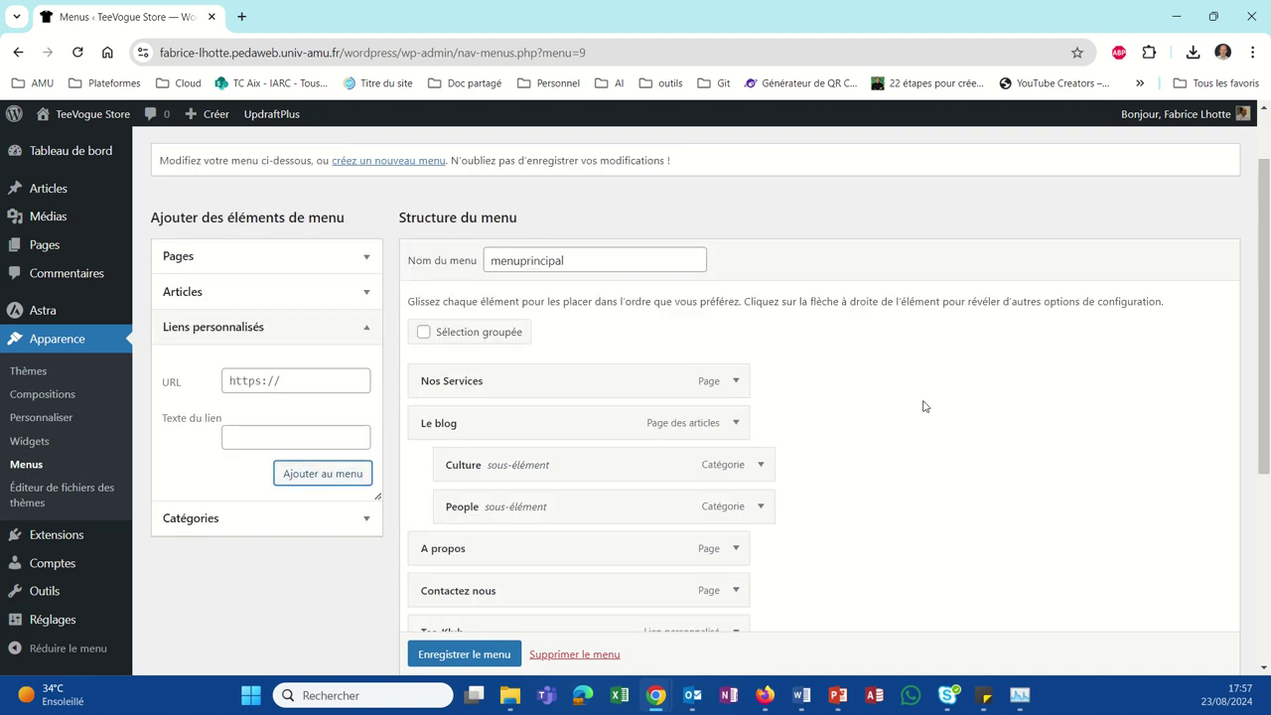
pyautogui.scroll(1, 923, 406)
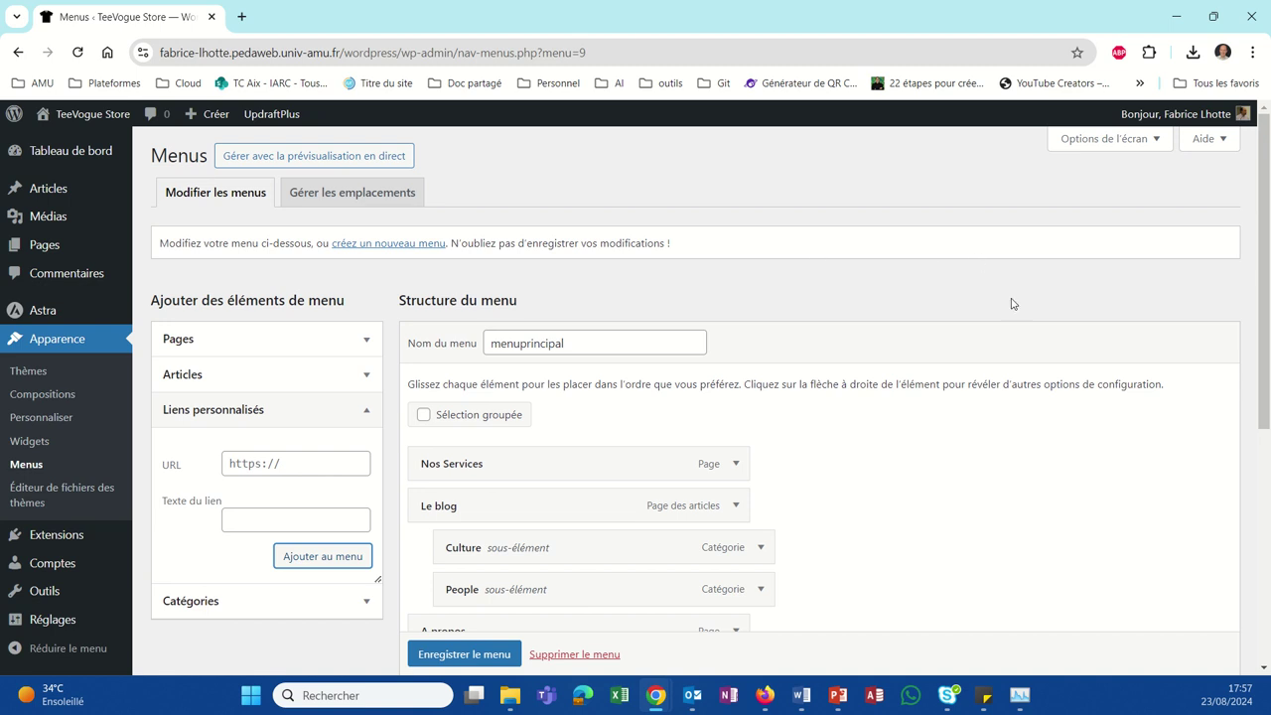
pyautogui.click(1125, 145)
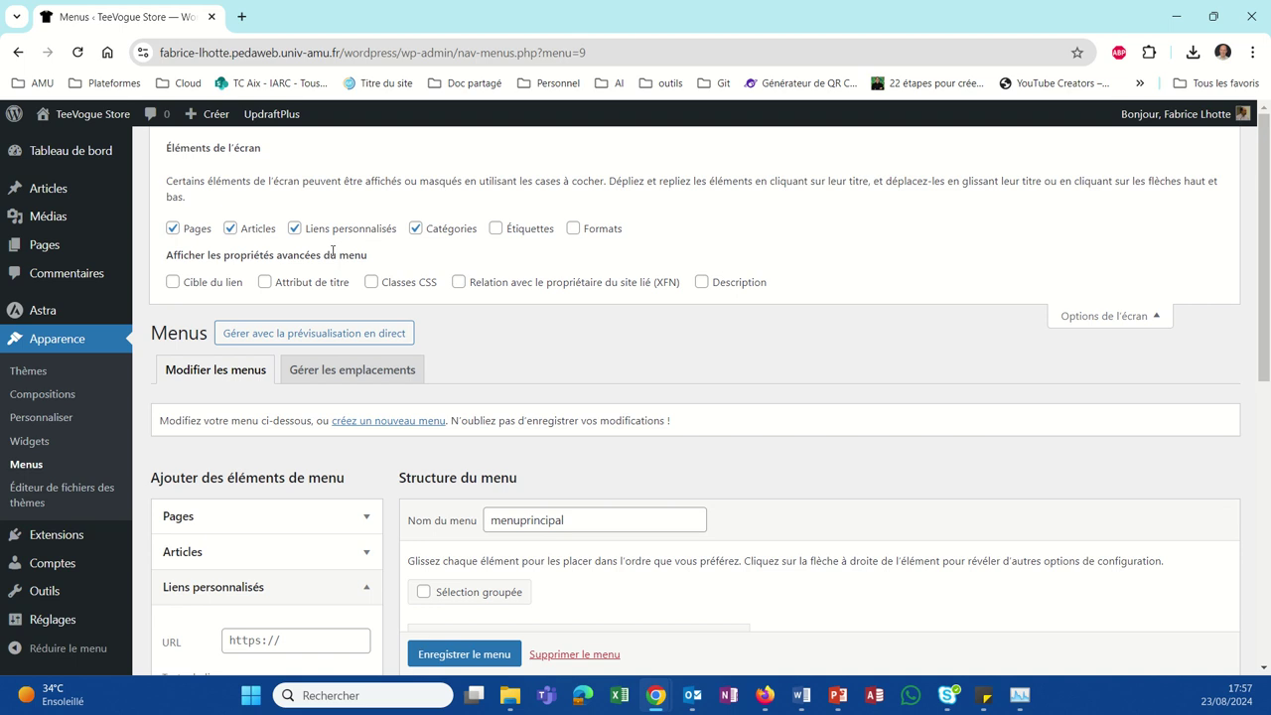
pyautogui.click(265, 283)
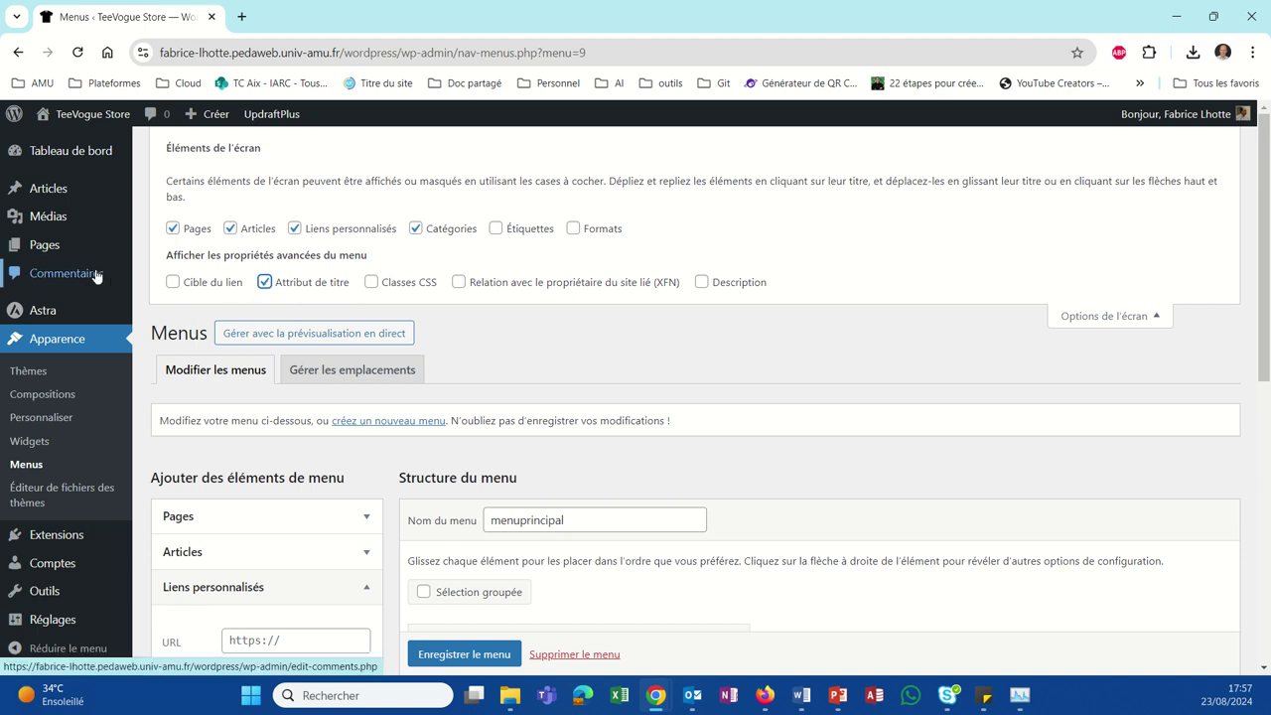
pyautogui.click(173, 282)
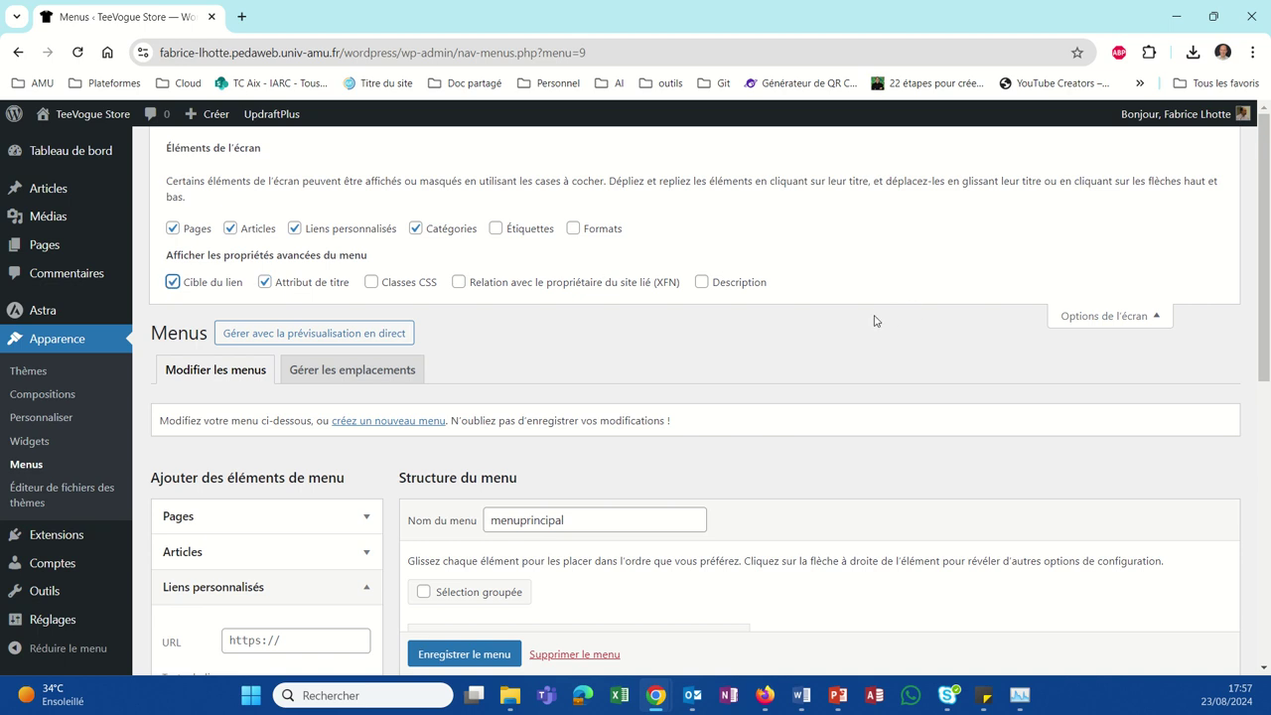
# Set the Tee-Klub item to open in a new tab, with the title attribute "Notre partenaire depuis toujours".
pyautogui.scroll(-4, 874, 318)
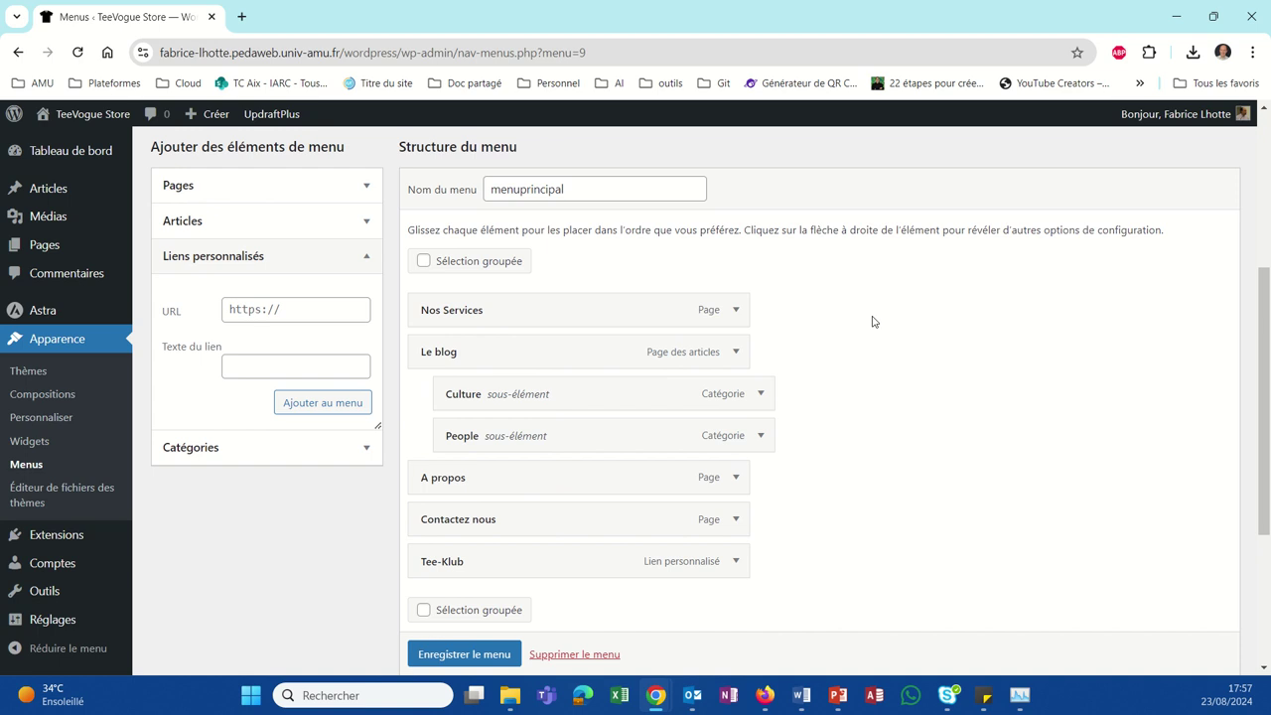
pyautogui.scroll(-1, 873, 321)
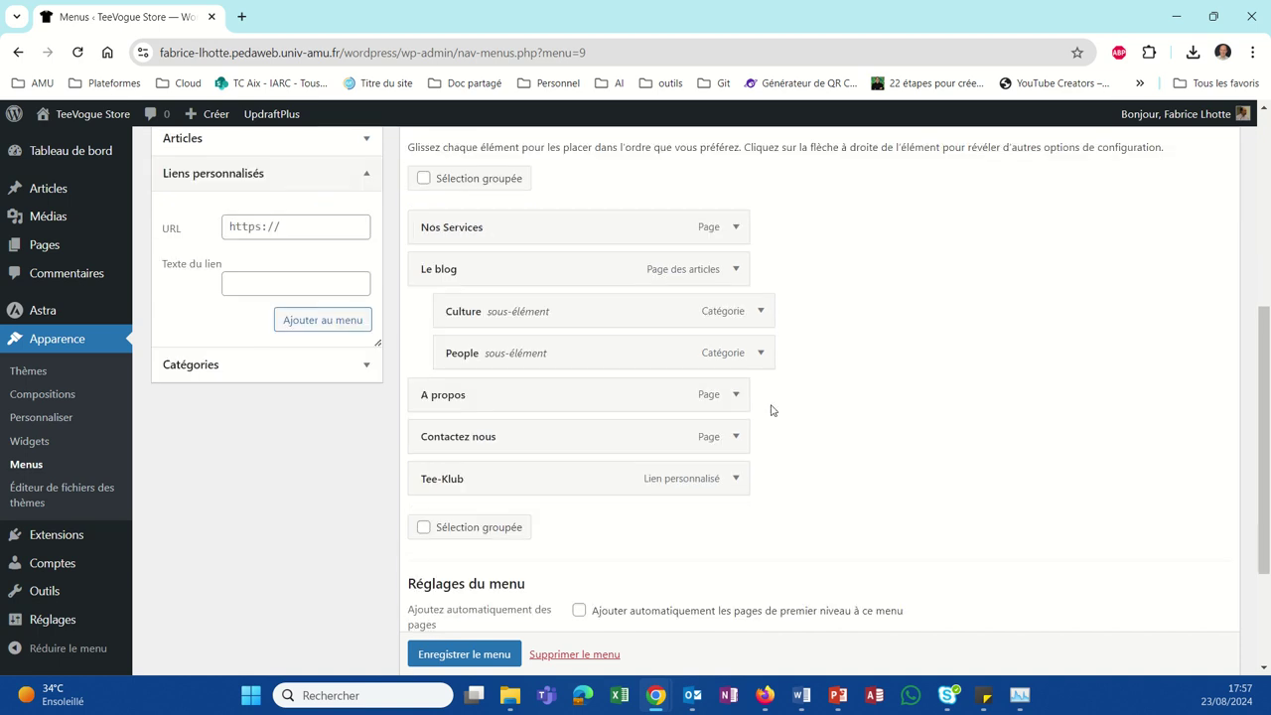
pyautogui.click(735, 482)
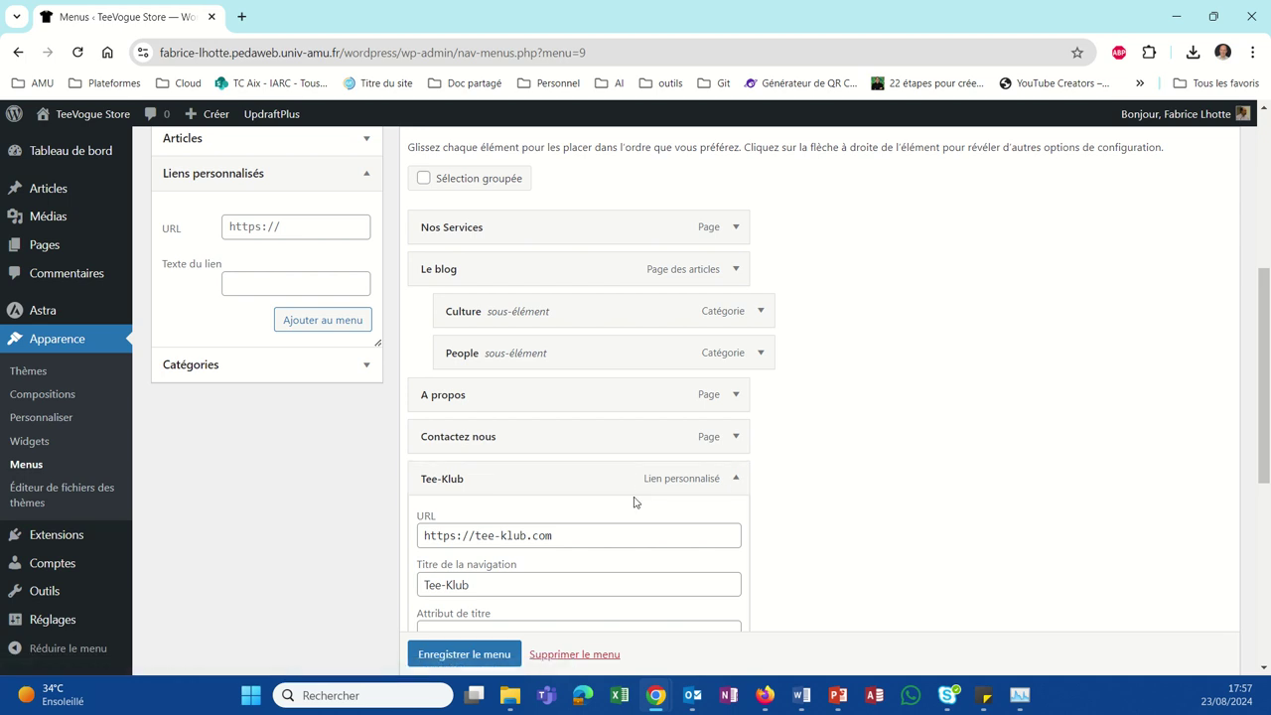
pyautogui.scroll(-1, 636, 500)
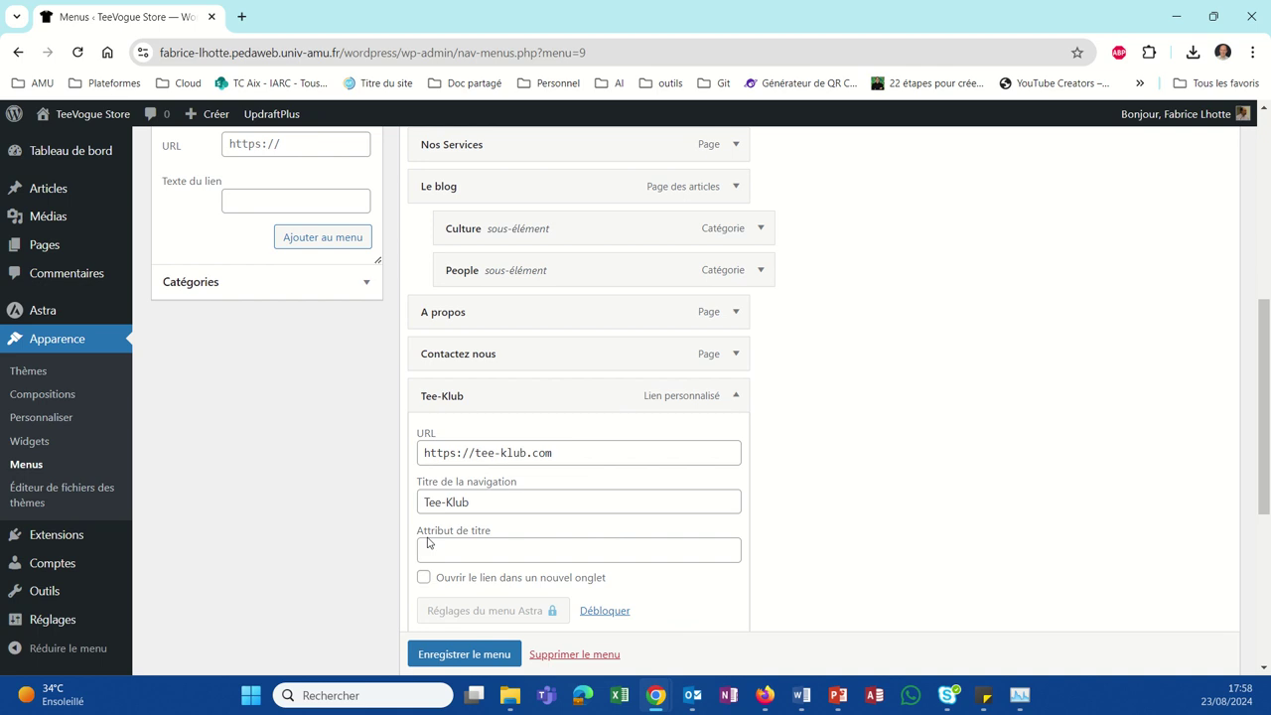
pyautogui.scroll(-1, 483, 536)
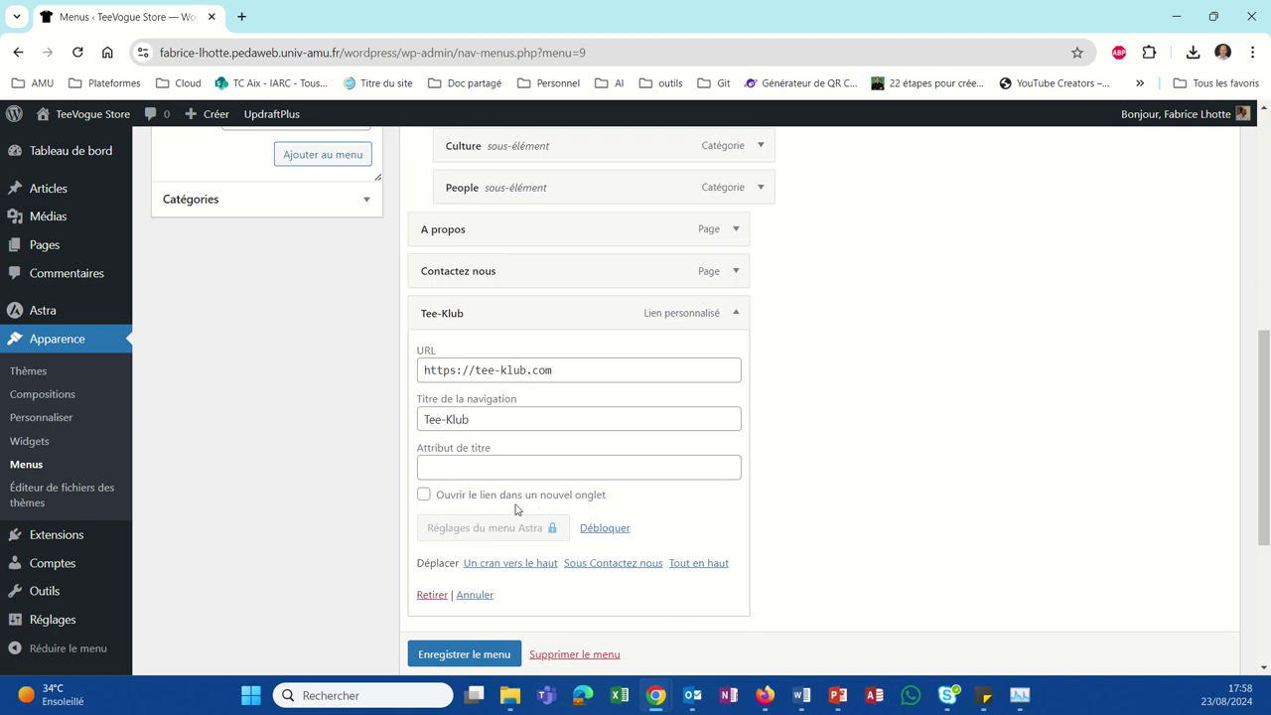
pyautogui.click(424, 496)
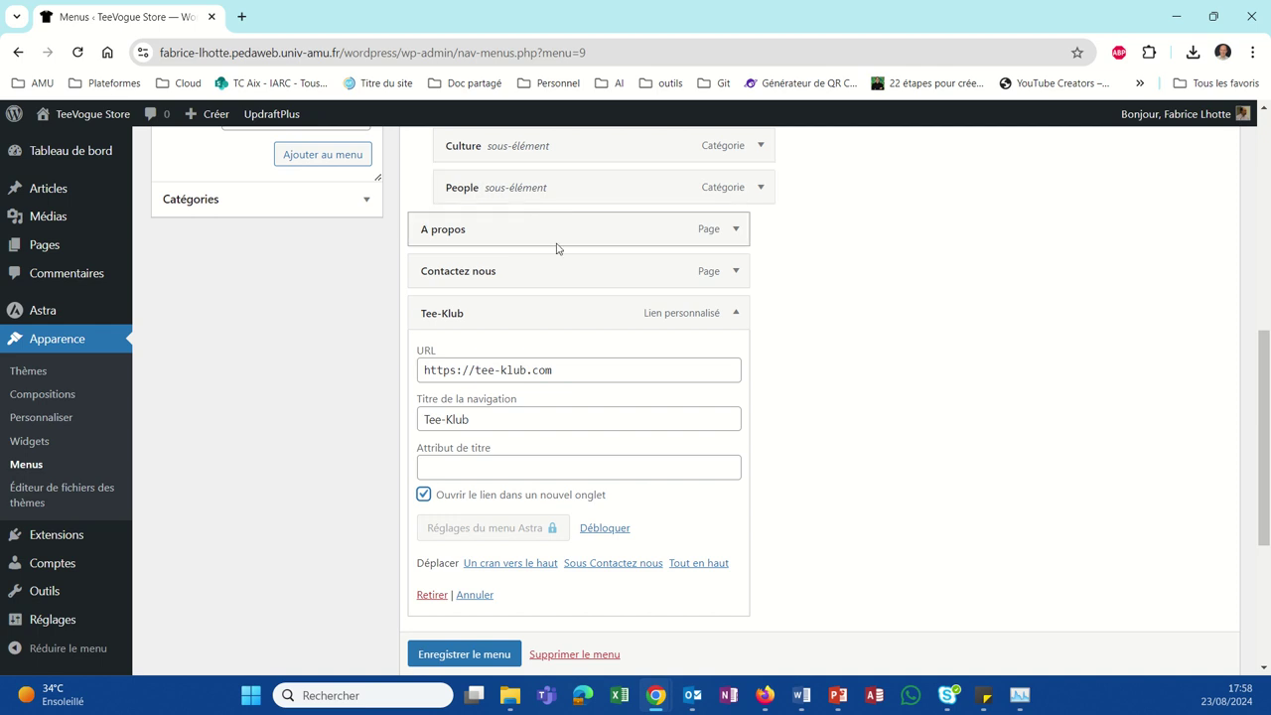
pyautogui.click(429, 461)
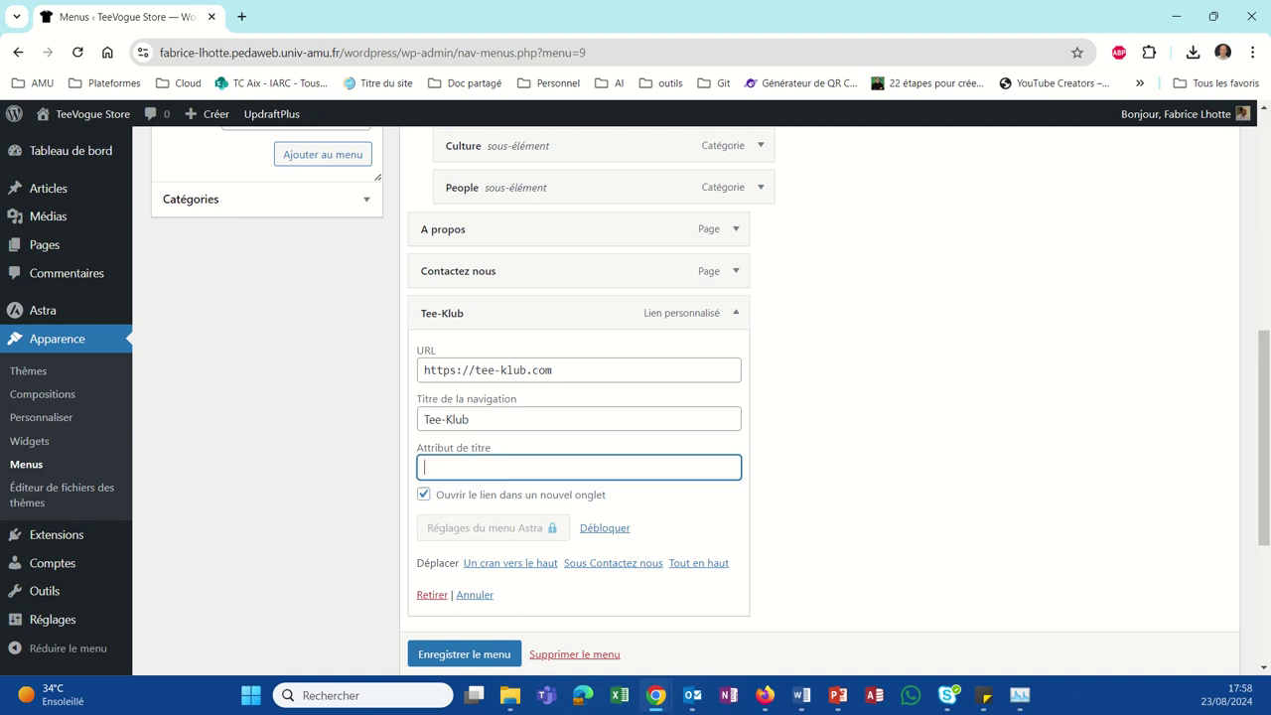
pyautogui.write('Notre partenaire depuis toujours')
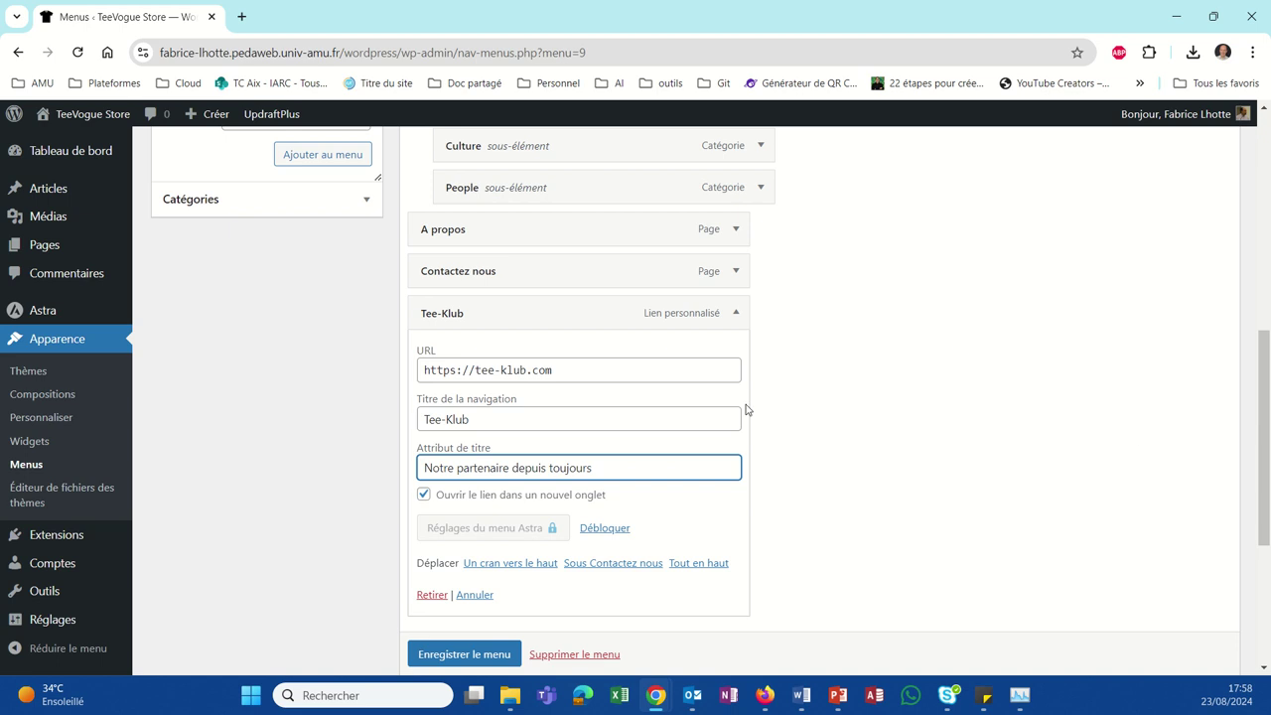
# Save the menuprincipal menu and save the theme's menu locations with menuprincipal assigned to Menu principal.
pyautogui.moveTo(655, 695)
pyautogui.click(445, 654)
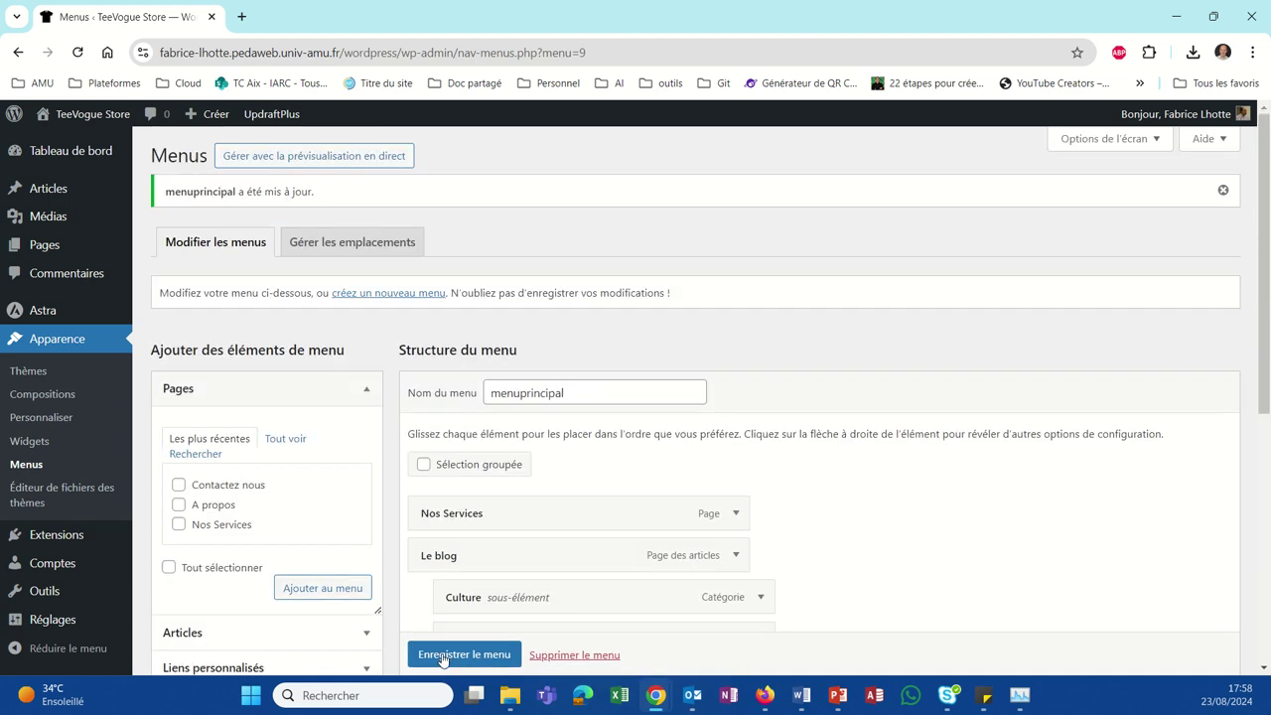
pyautogui.click(443, 654)
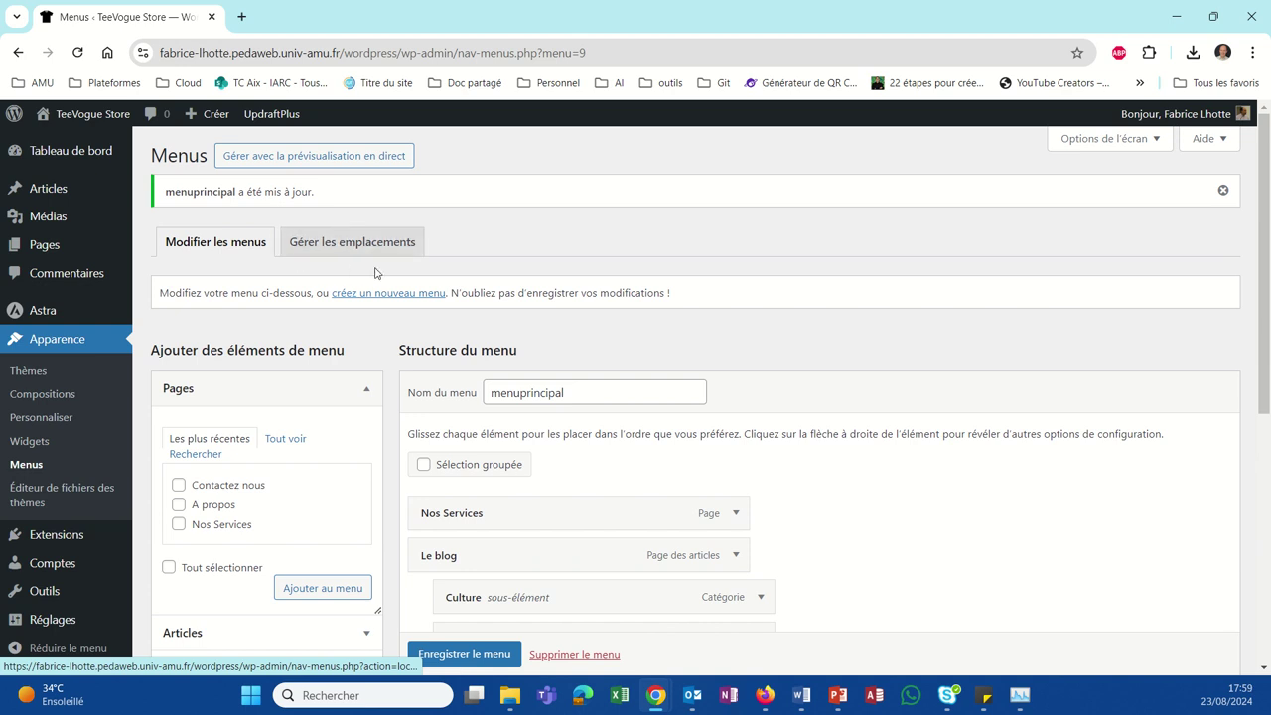
pyautogui.click(353, 249)
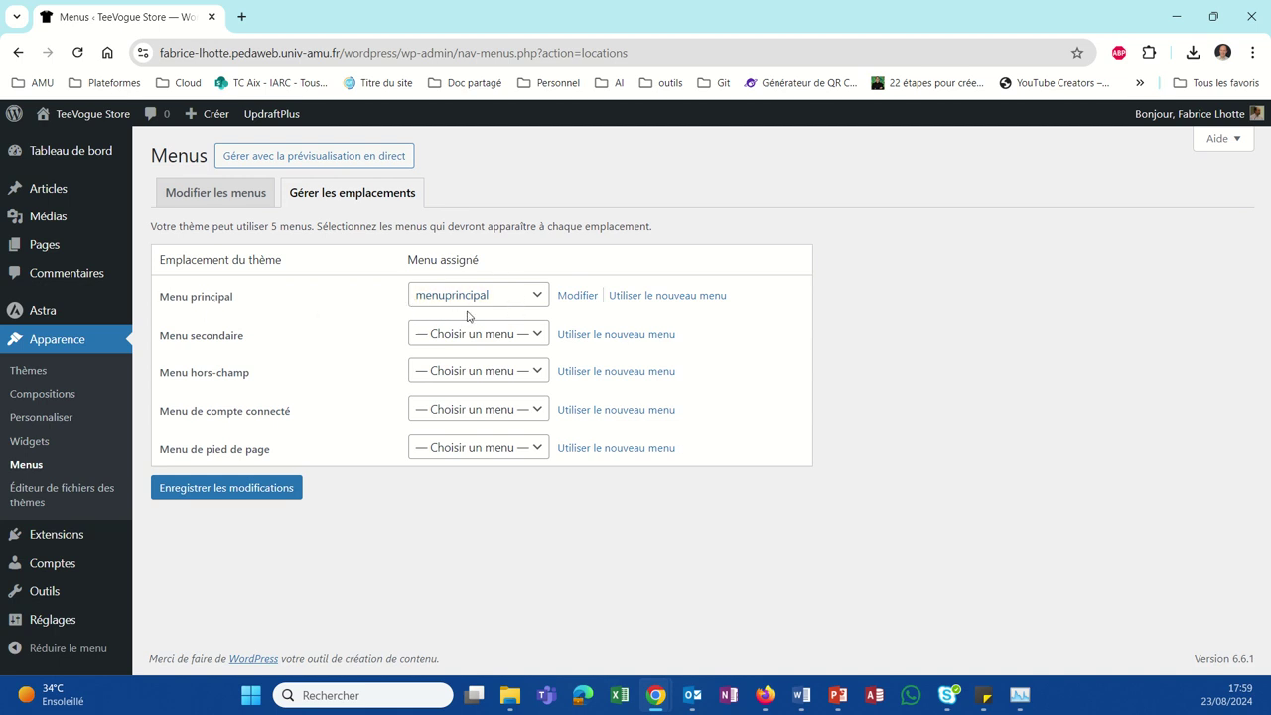
pyautogui.click(277, 492)
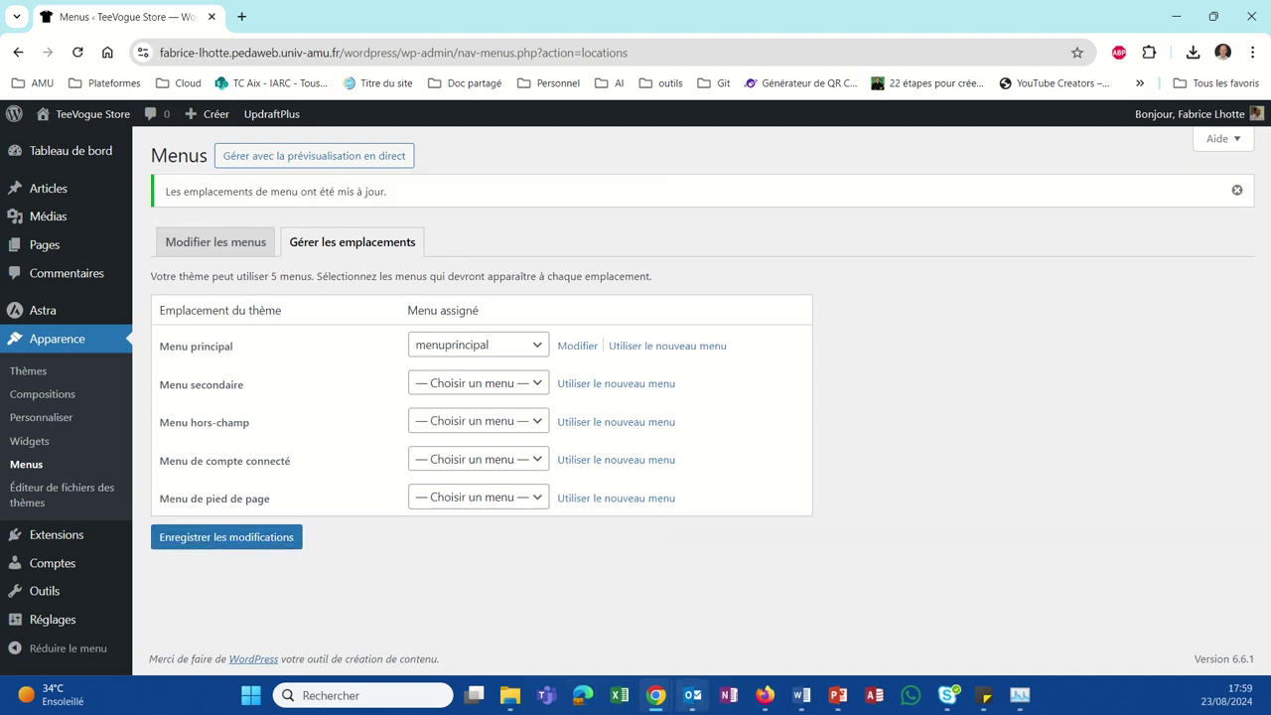
# Switch to Firefox, reload the TeeVogue Store site and open the People category under Le blog in the navigation menu.
pyautogui.click(765, 695)
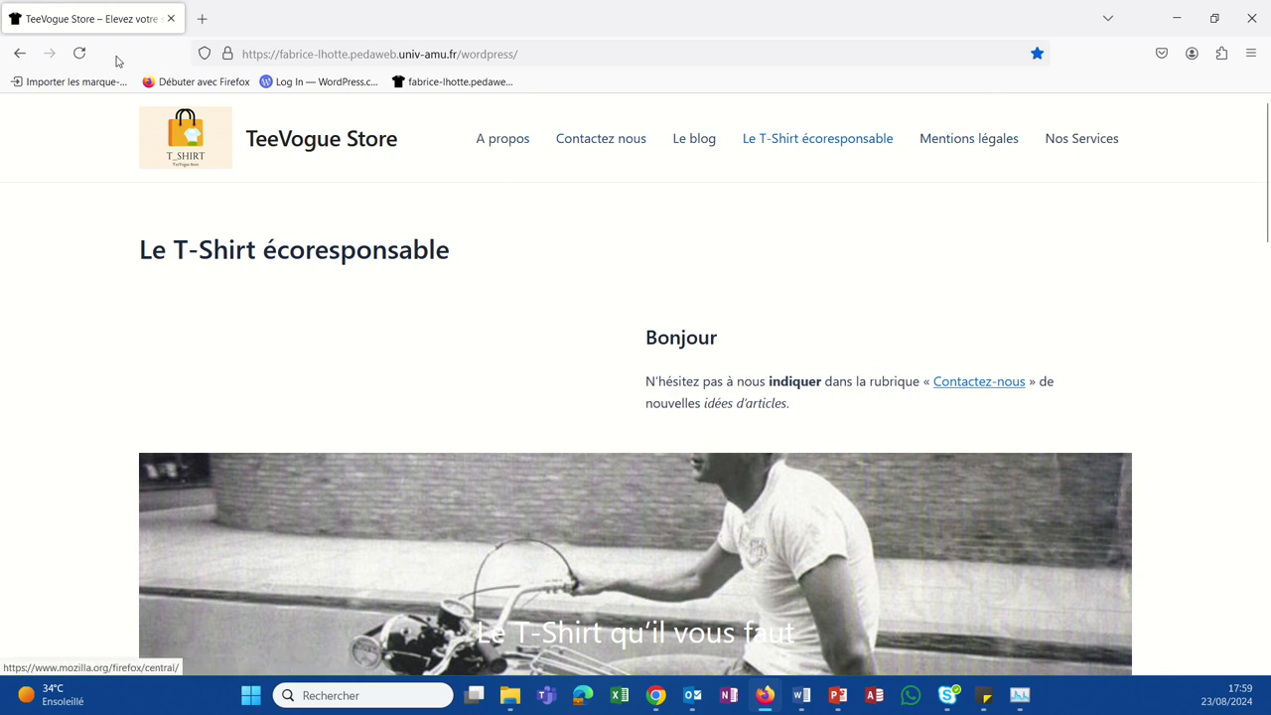
pyautogui.click(79, 55)
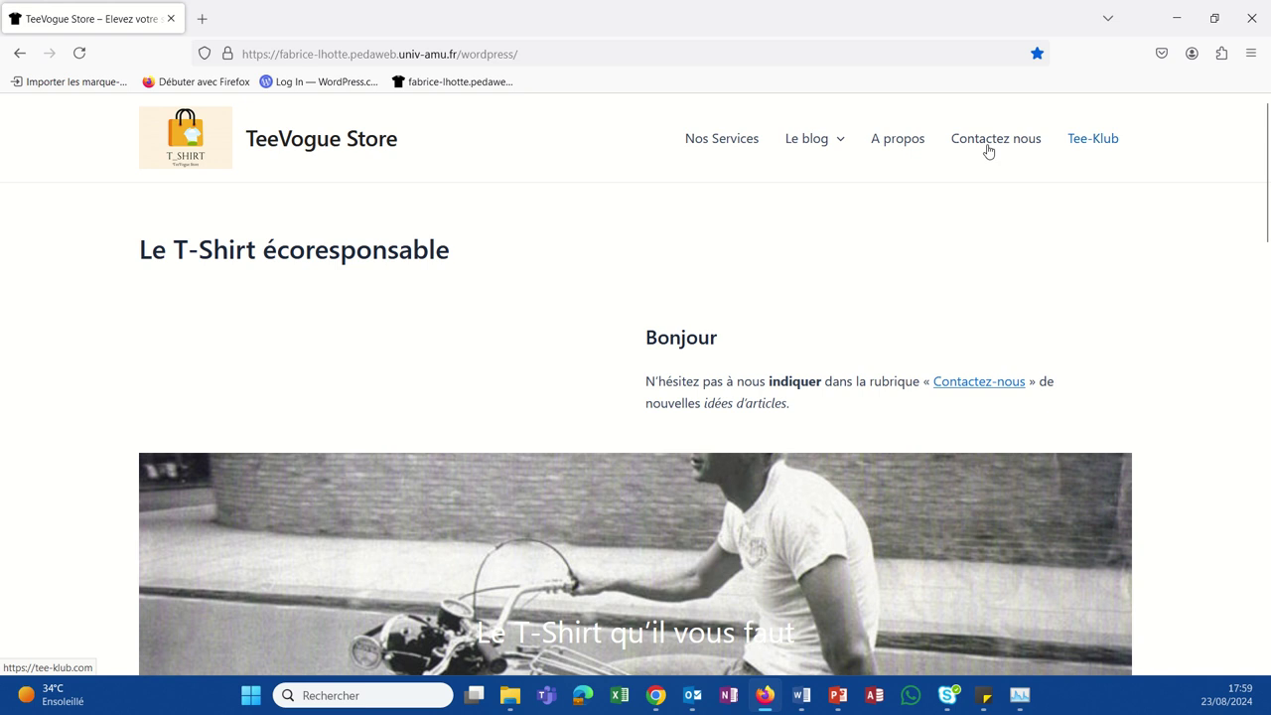
pyautogui.moveTo(819, 157)
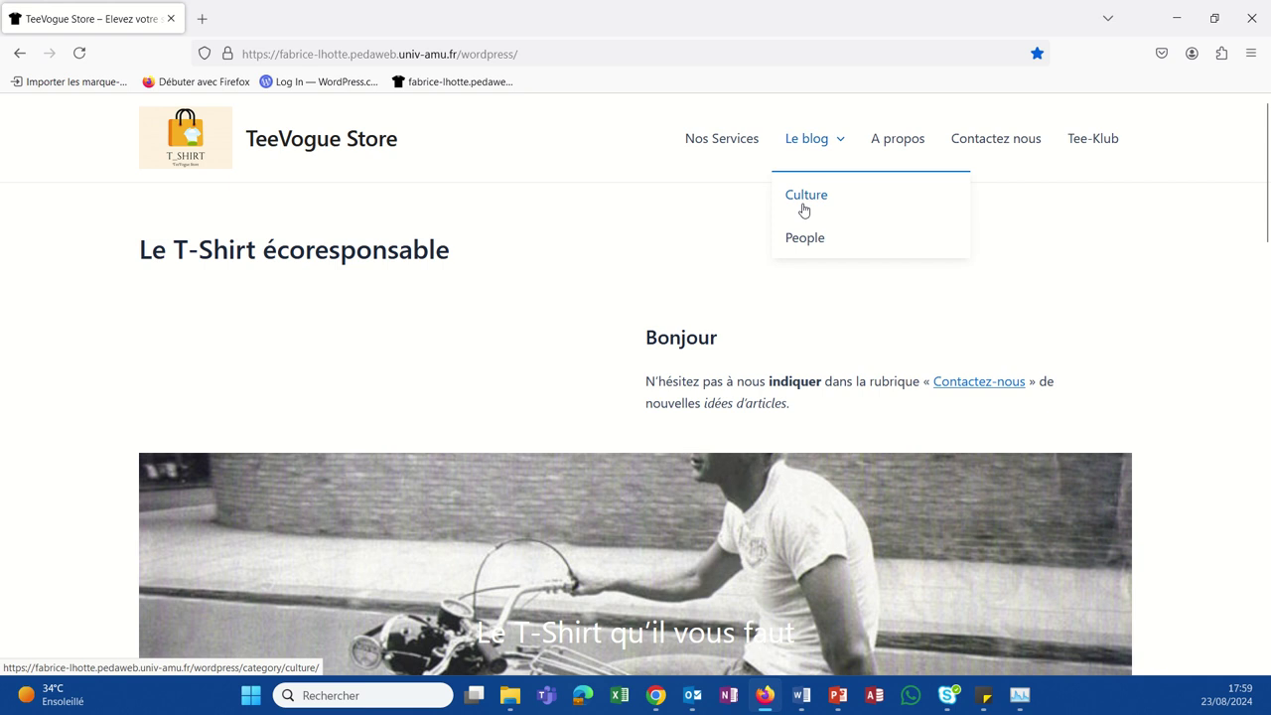
pyautogui.click(805, 238)
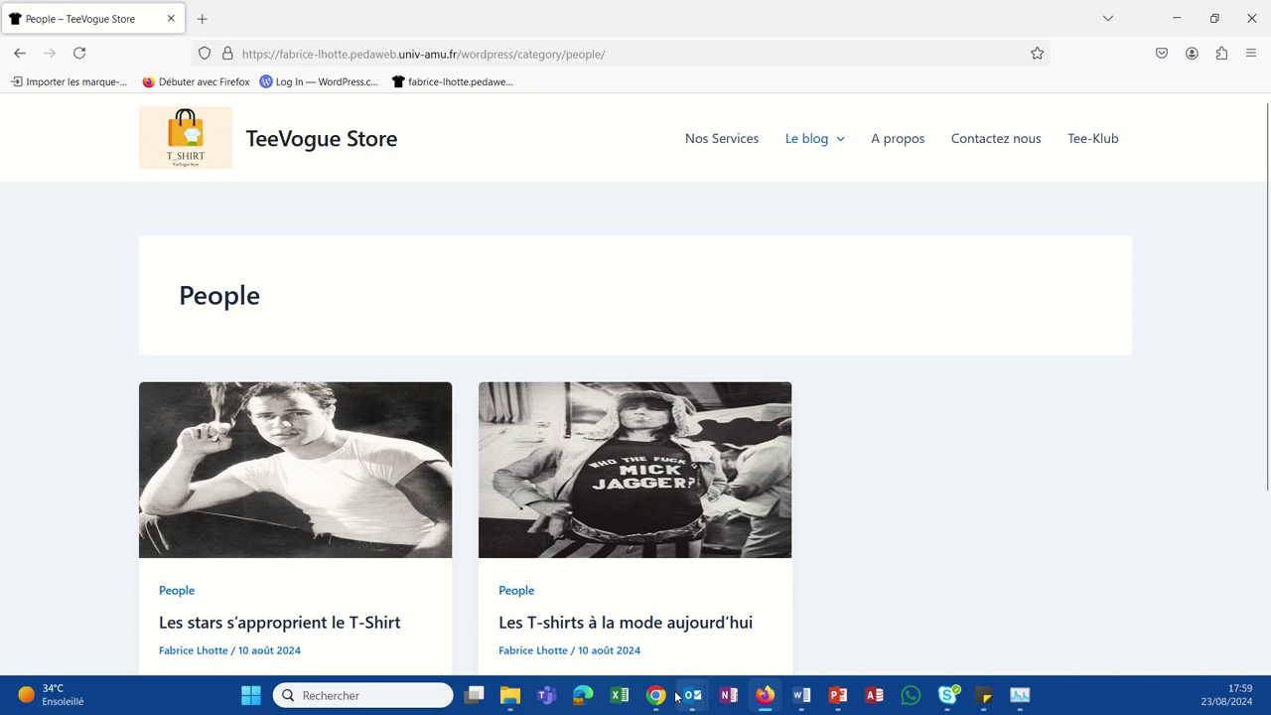
# Return to the WordPress menu editor in Chrome and expand the Tee-Klub item to review its link settings.
pyautogui.moveTo(667, 701)
pyautogui.click(705, 655)
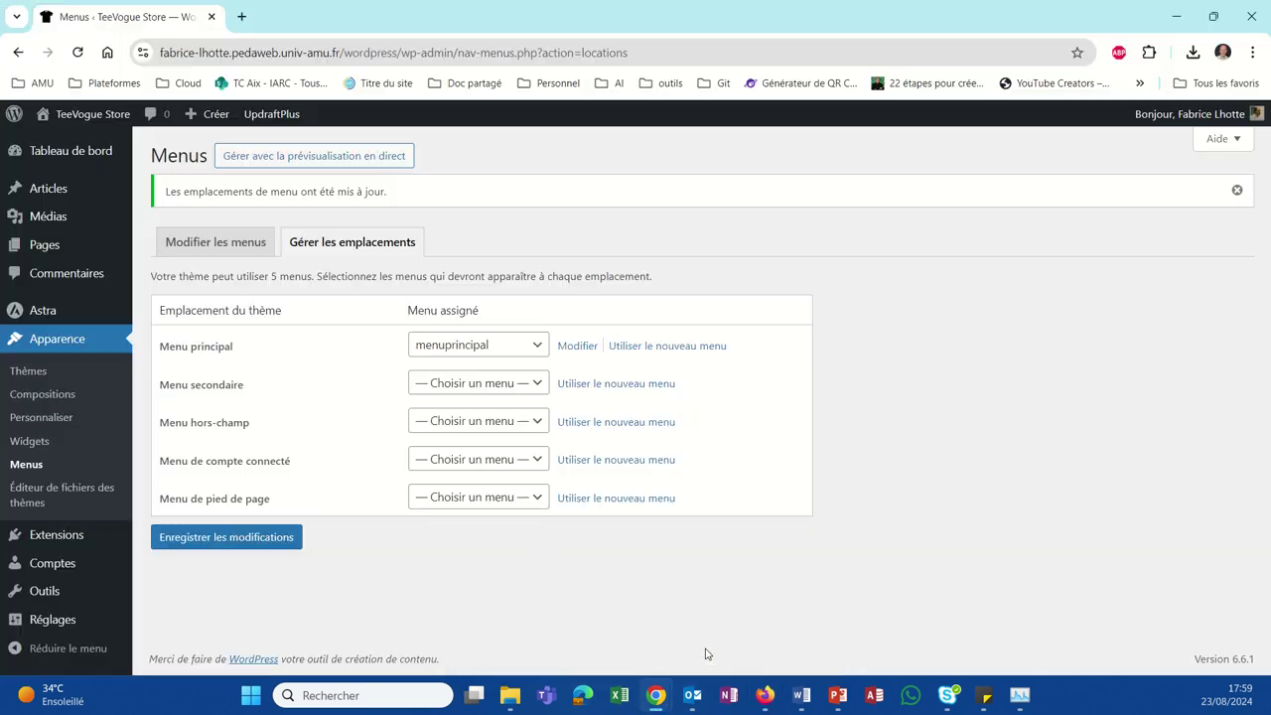
pyautogui.click(243, 246)
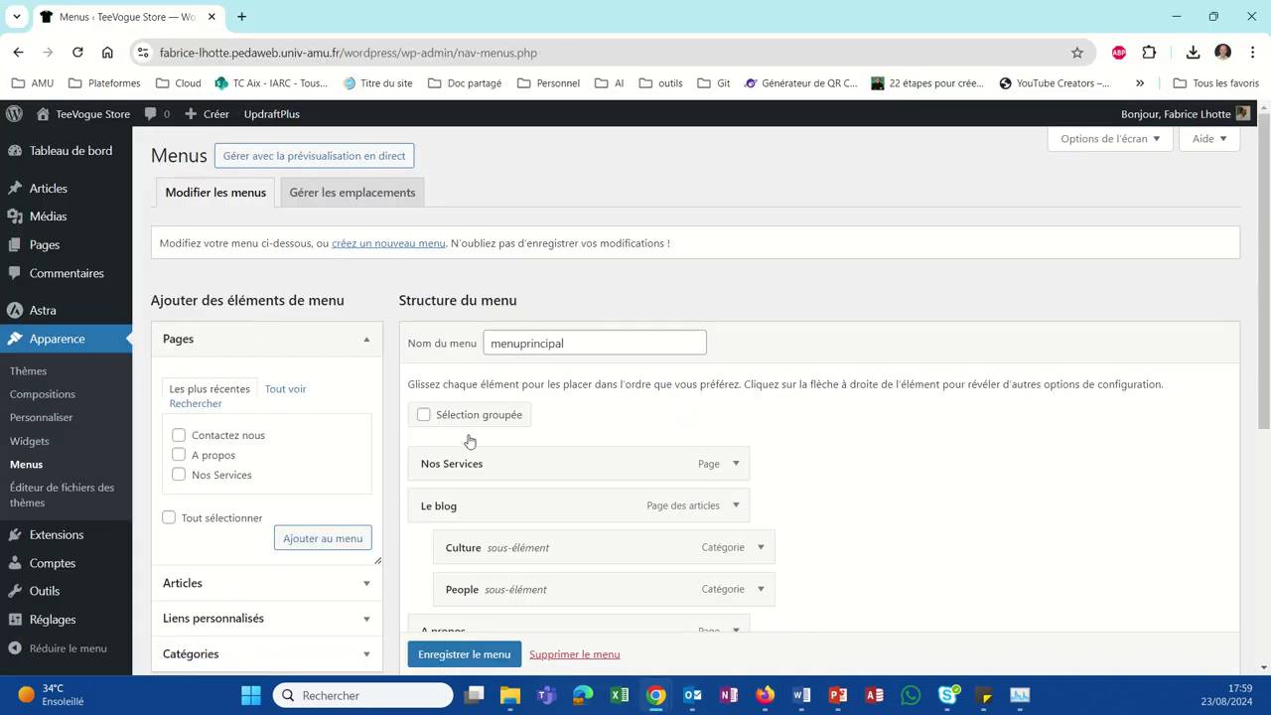
pyautogui.scroll(-3, 564, 531)
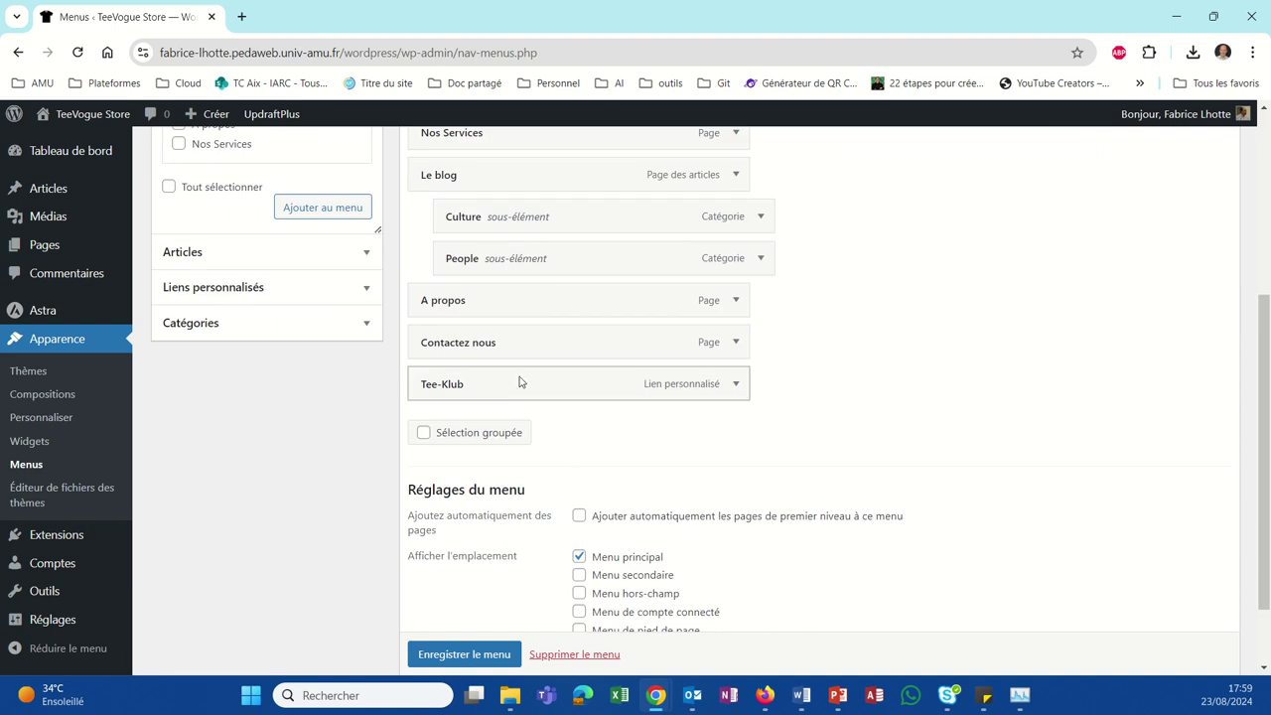
pyautogui.click(734, 385)
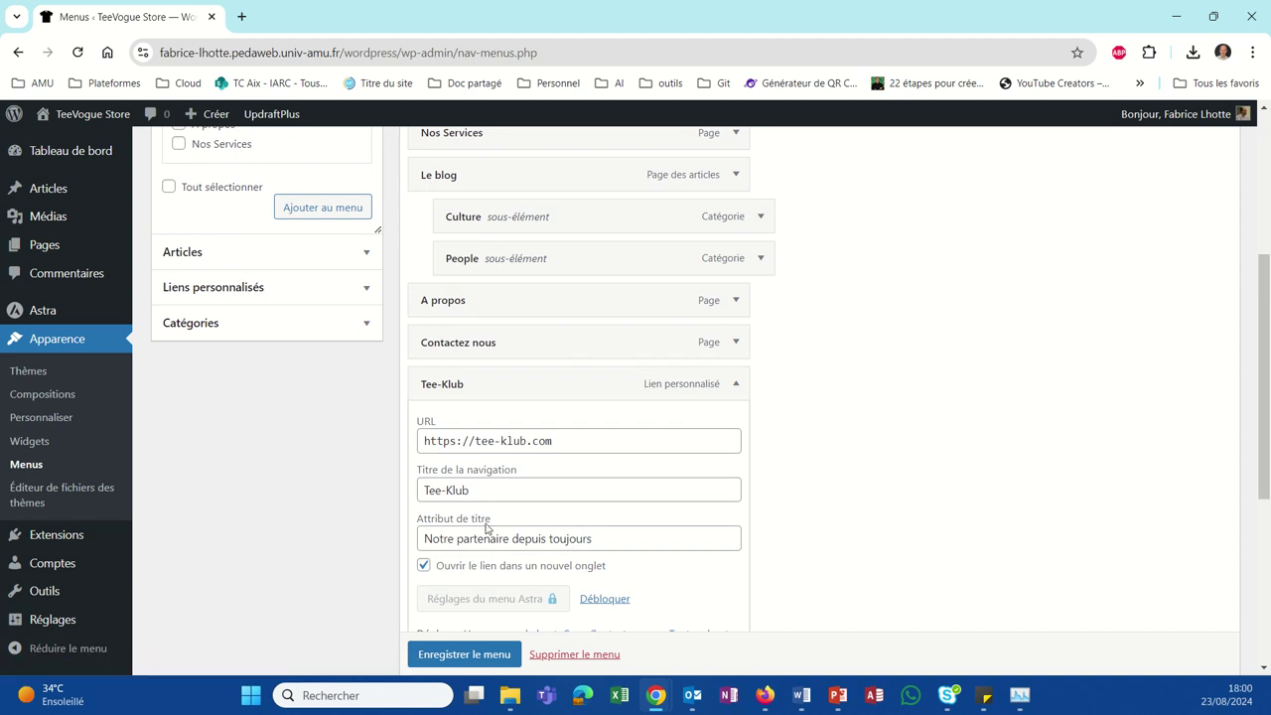
# Switch to Firefox, test the Tee-Klub link in the site's navigation menu and close the partner site's tab.
pyautogui.moveTo(664, 703)
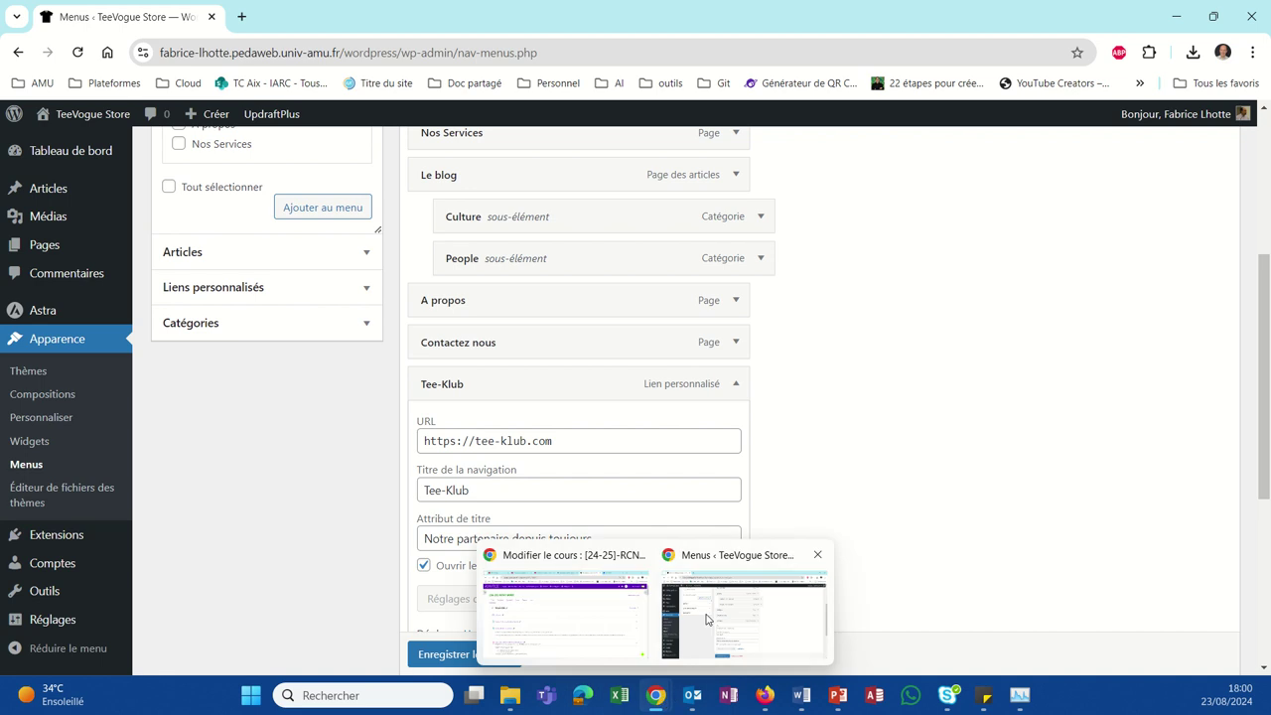
pyautogui.click(764, 695)
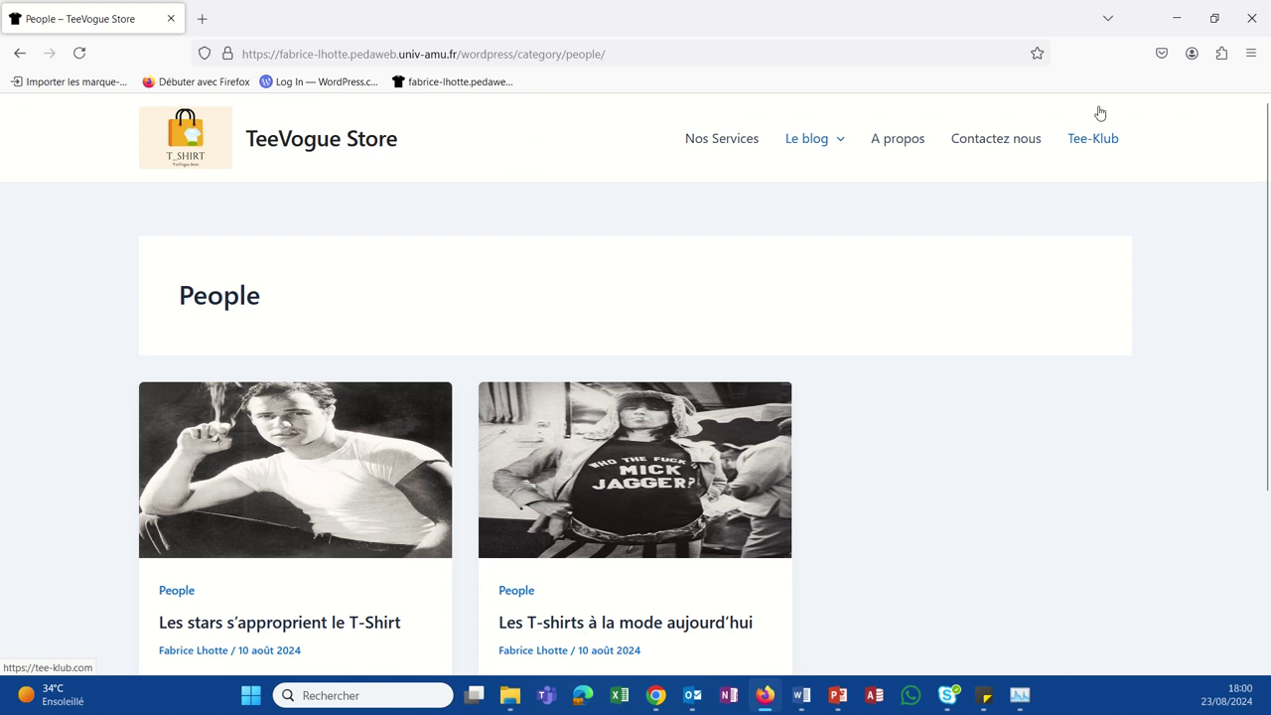
pyautogui.click(1095, 140)
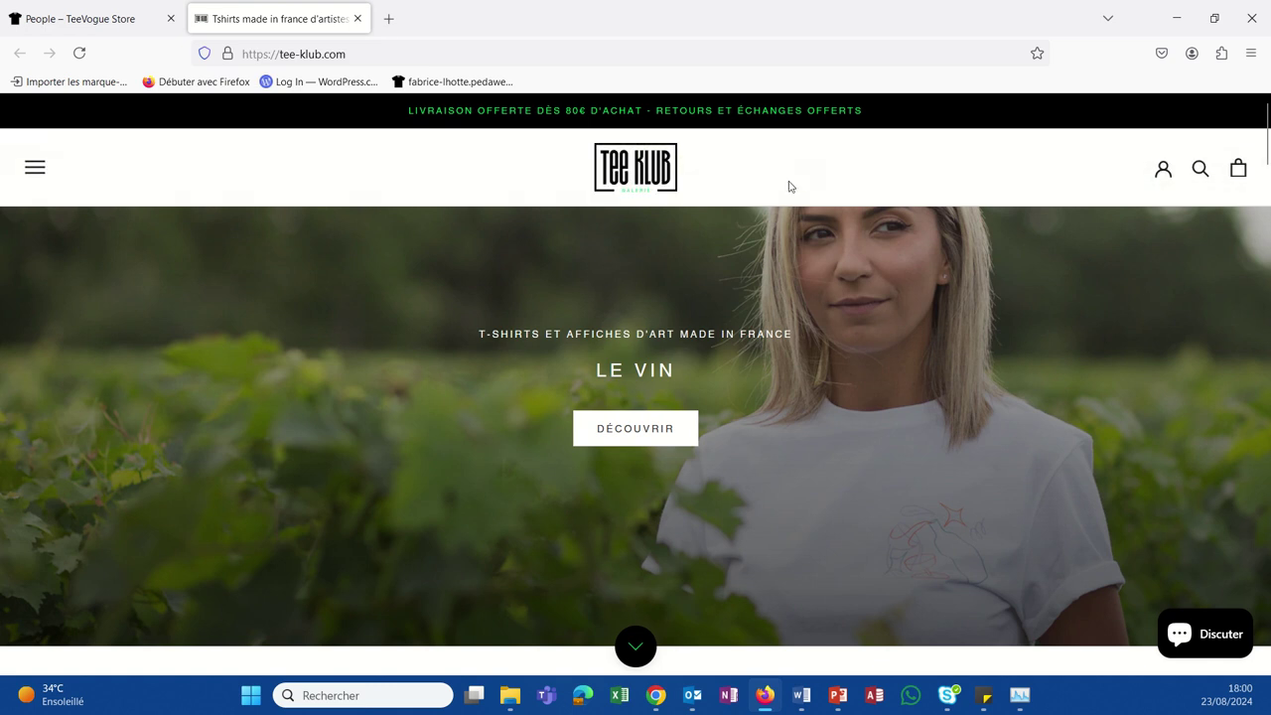
pyautogui.click(358, 19)
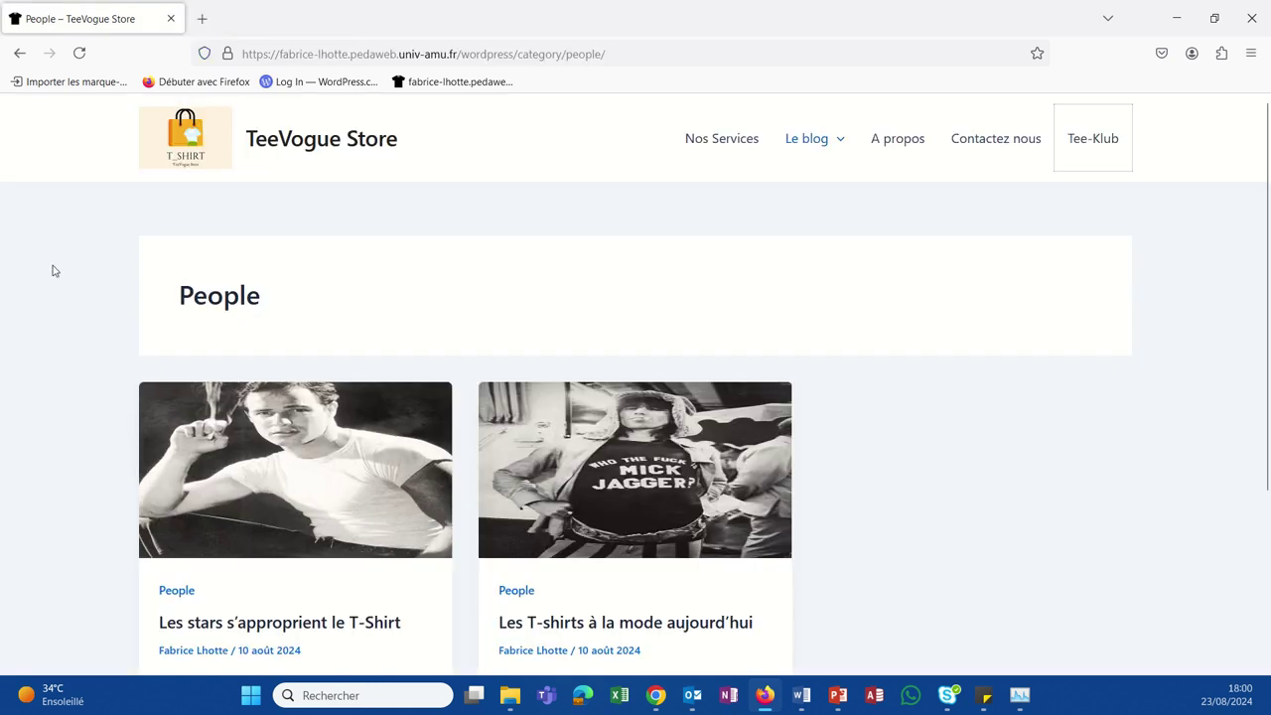